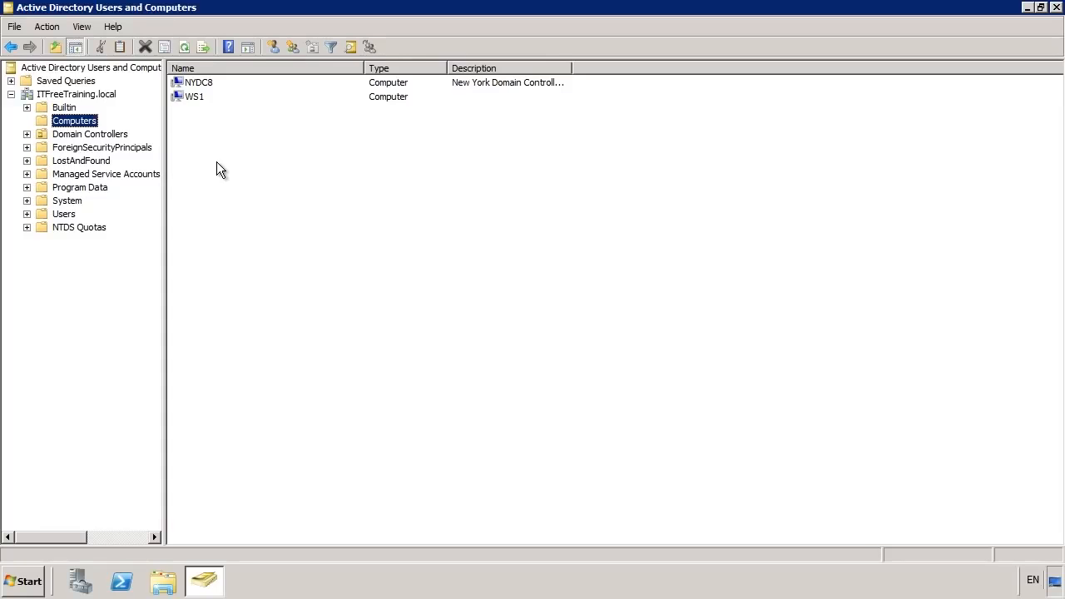
{"action": "left_click", "coordinate": [230, 85]}
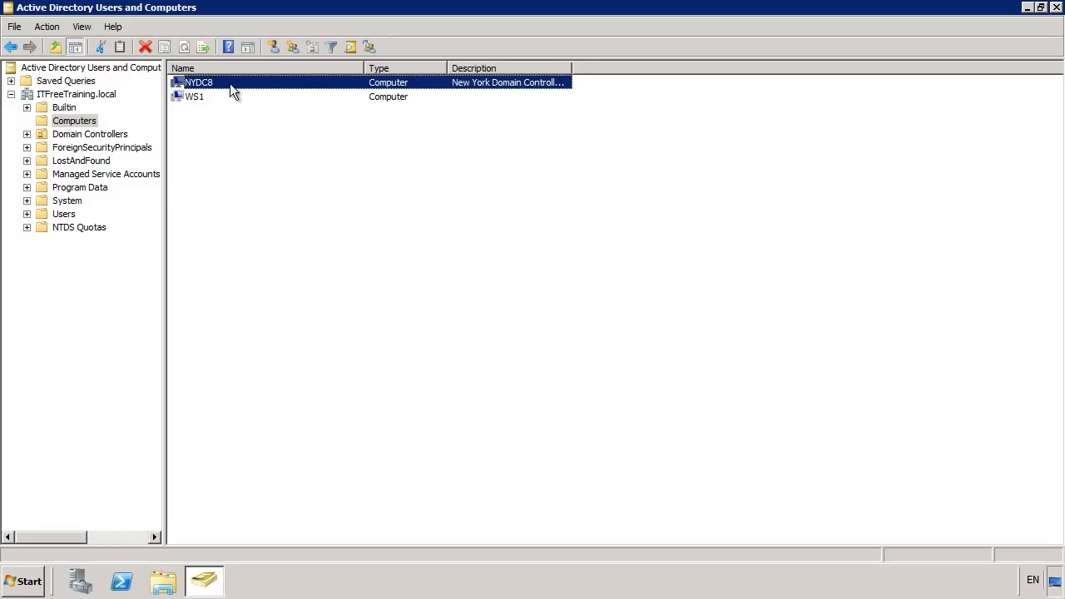
{"action": "right_click", "coordinate": [230, 83]}
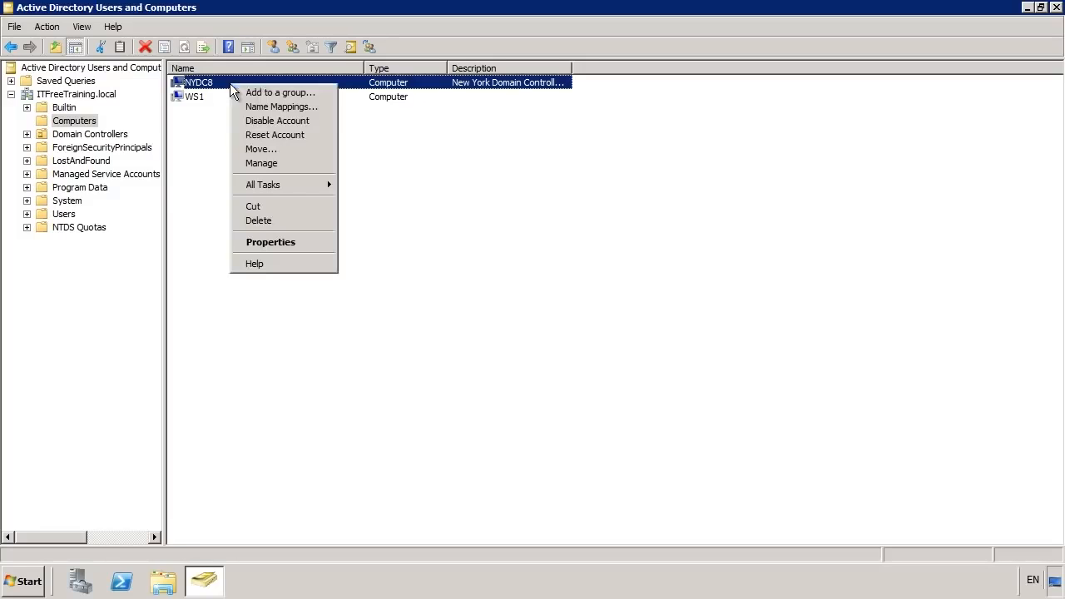
Open NYDC8's properties and review its Location, Operating System and Attribute Editor tabs.
{"action": "left_click", "coordinate": [323, 242]}
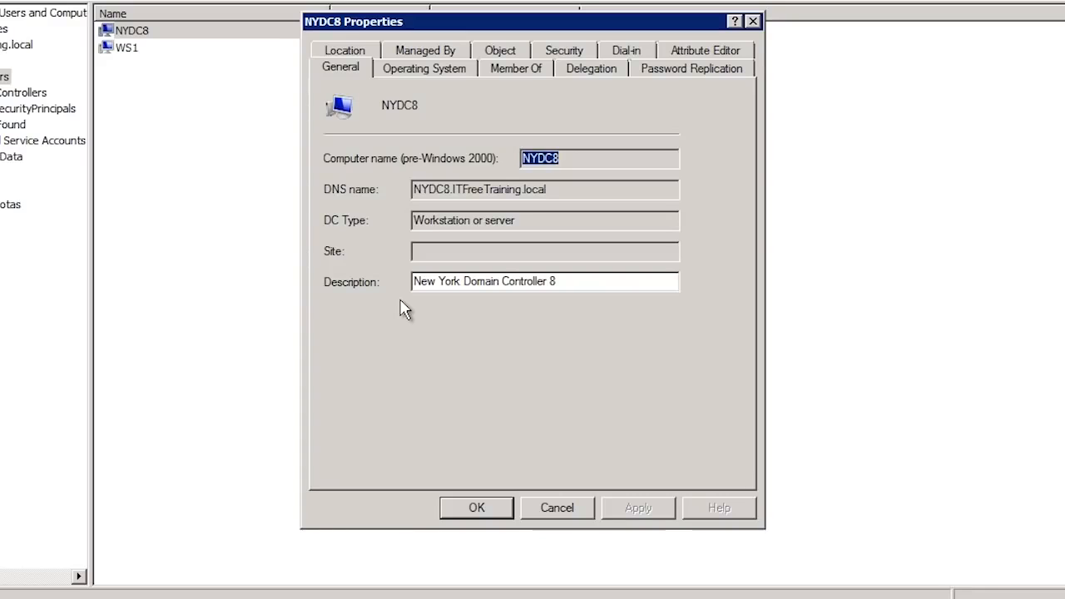
{"action": "left_click", "coordinate": [339, 57]}
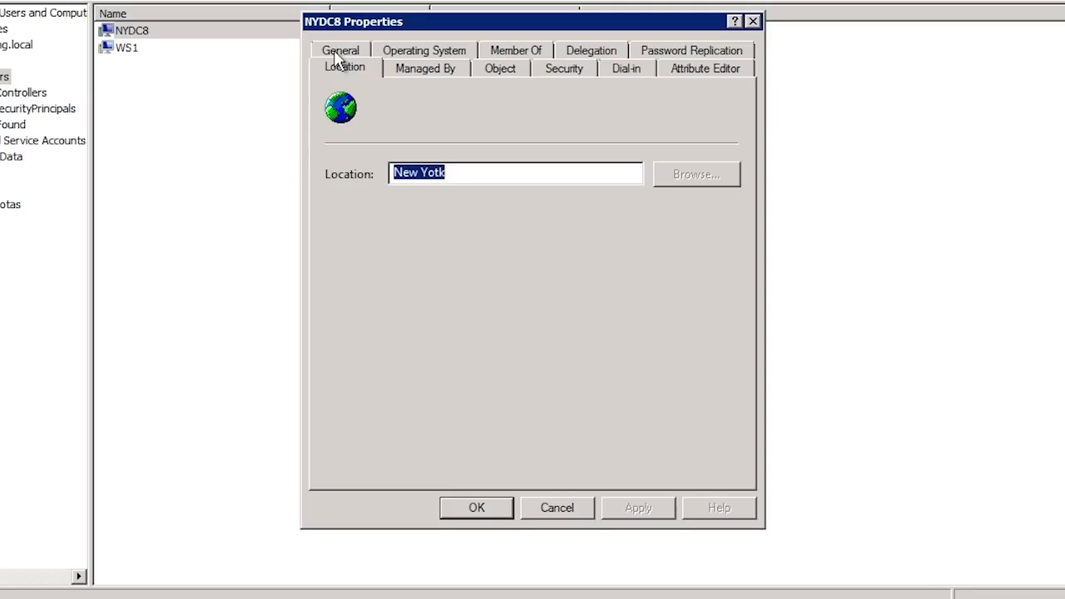
{"action": "left_click", "coordinate": [439, 51]}
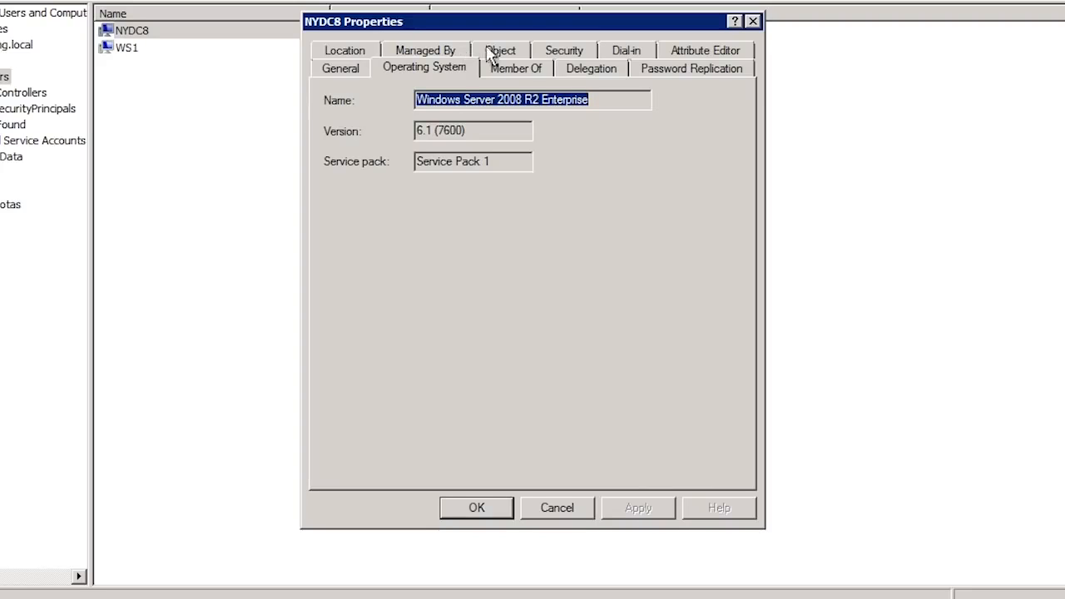
{"action": "left_click", "coordinate": [738, 55]}
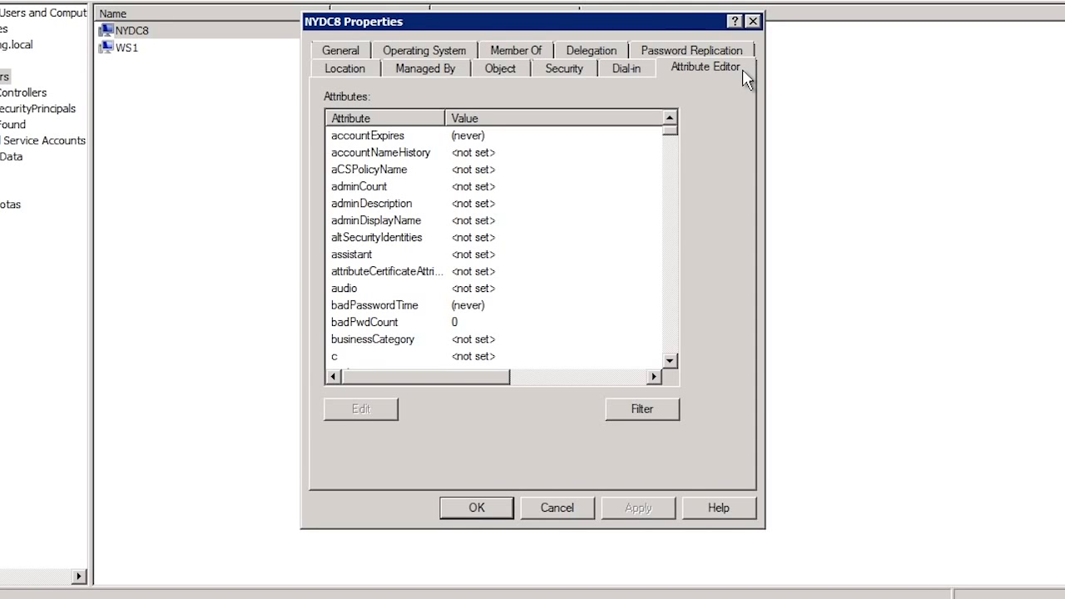
Close NYDC8's properties, then review domain controller NYDC3's General tab and cancel.
{"action": "left_click", "coordinate": [557, 508]}
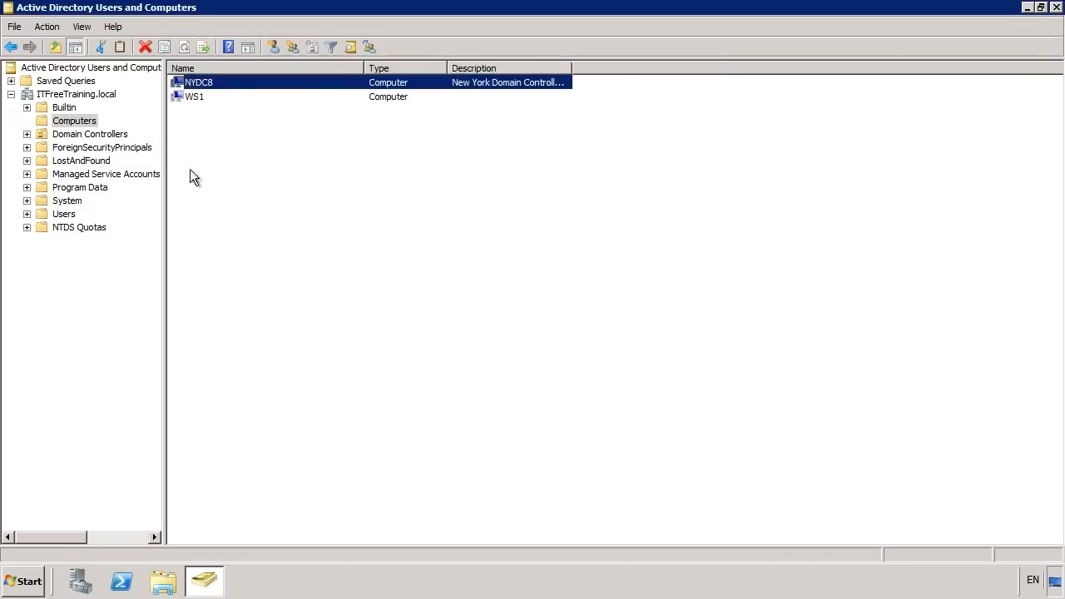
{"action": "left_click", "coordinate": [82, 135]}
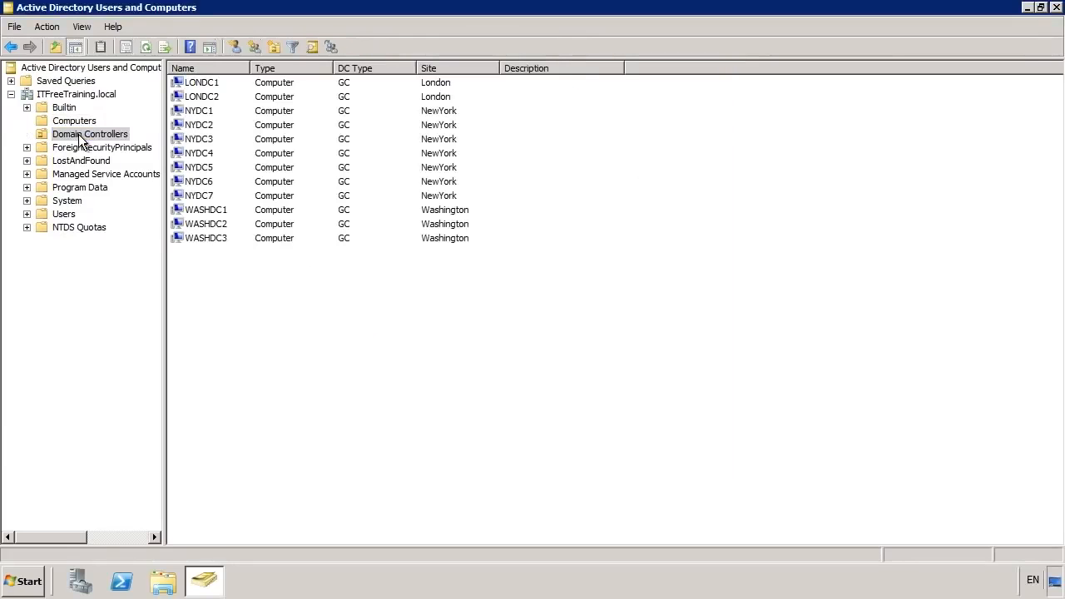
{"action": "left_click", "coordinate": [188, 141]}
{"action": "right_click", "coordinate": [187, 146]}
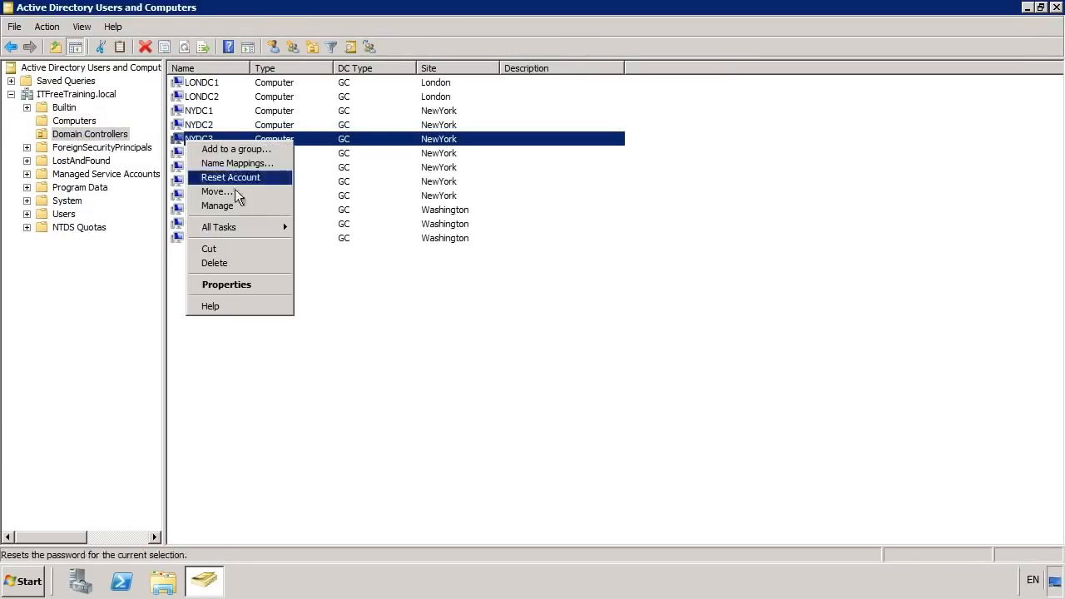
{"action": "left_click", "coordinate": [283, 285]}
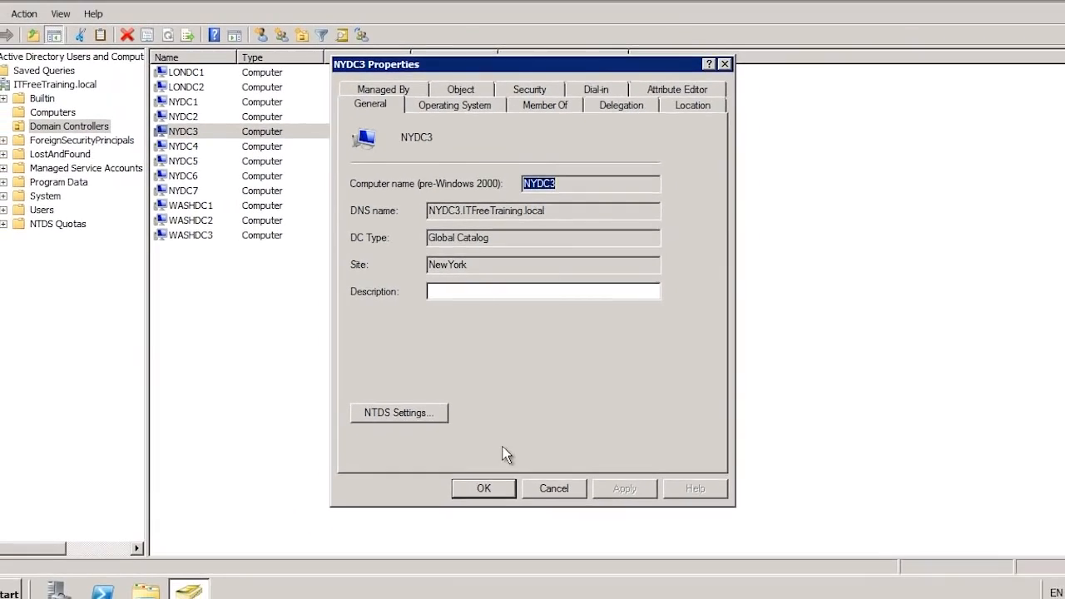
{"action": "left_click", "coordinate": [553, 525]}
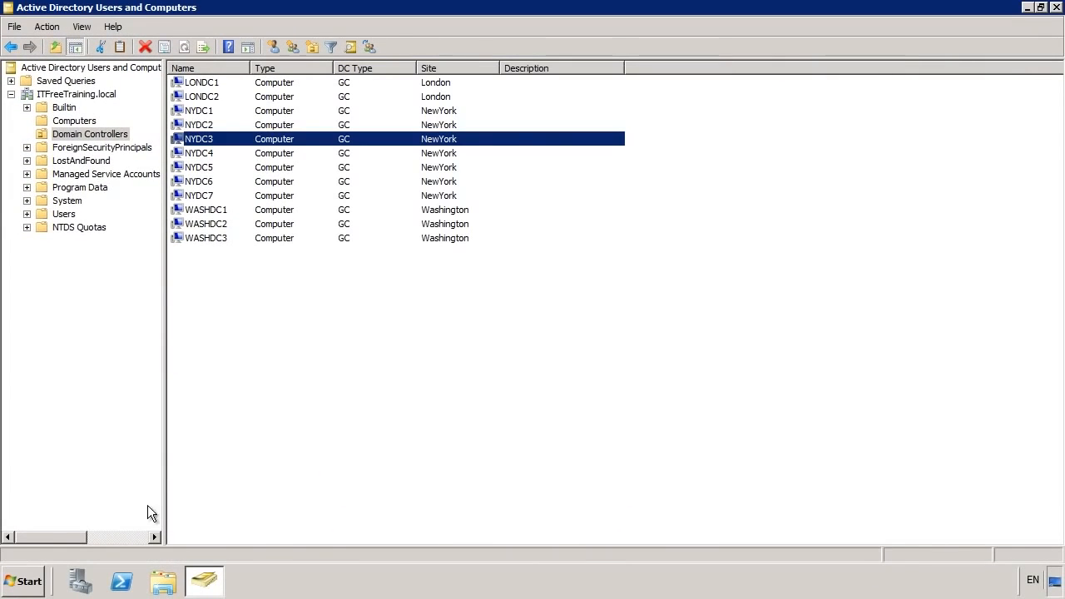
{"action": "left_click", "coordinate": [24, 580]}
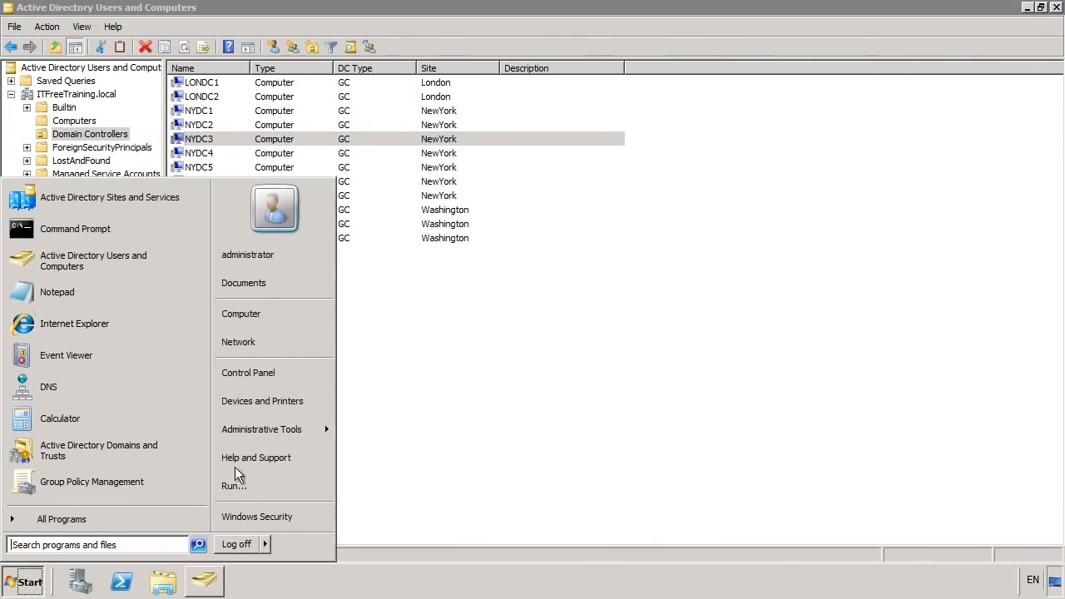
{"action": "mouse_move", "coordinate": [281, 437]}
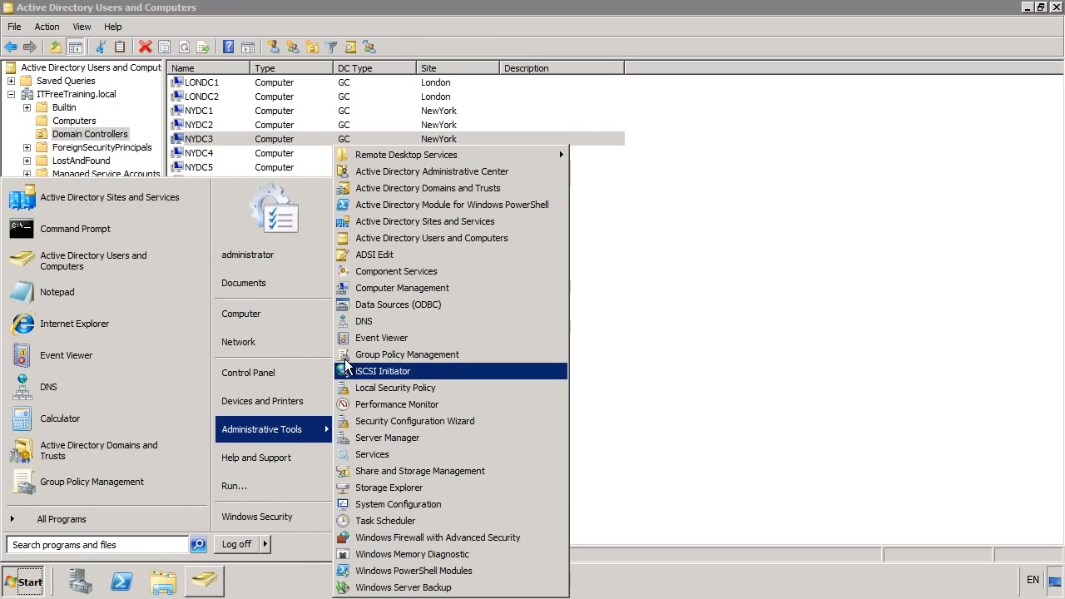
{"action": "left_click", "coordinate": [537, 360]}
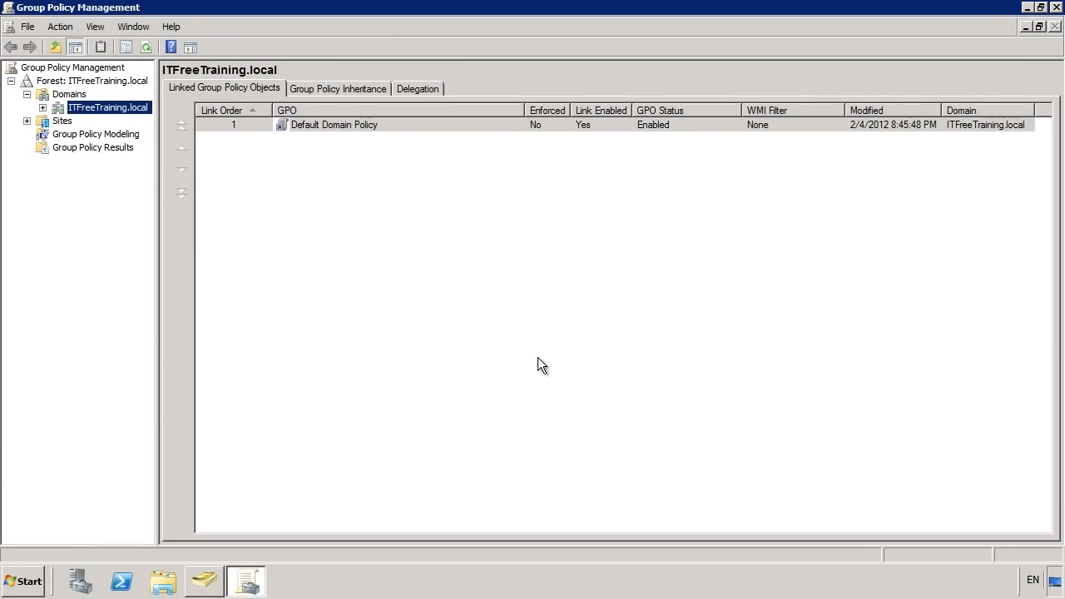
{"action": "left_click", "coordinate": [44, 109]}
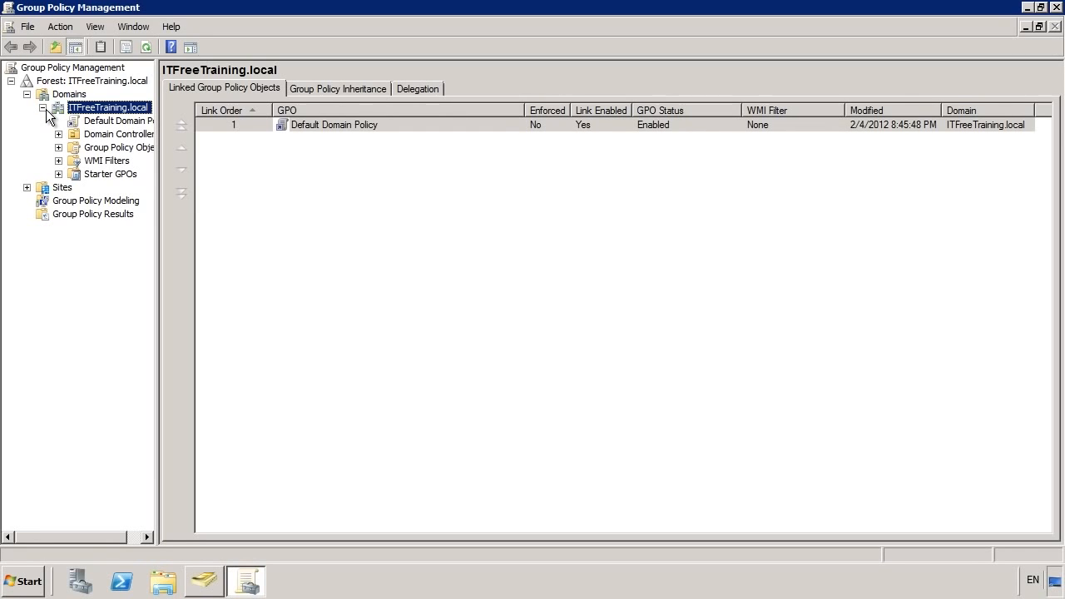
{"action": "left_click", "coordinate": [86, 134]}
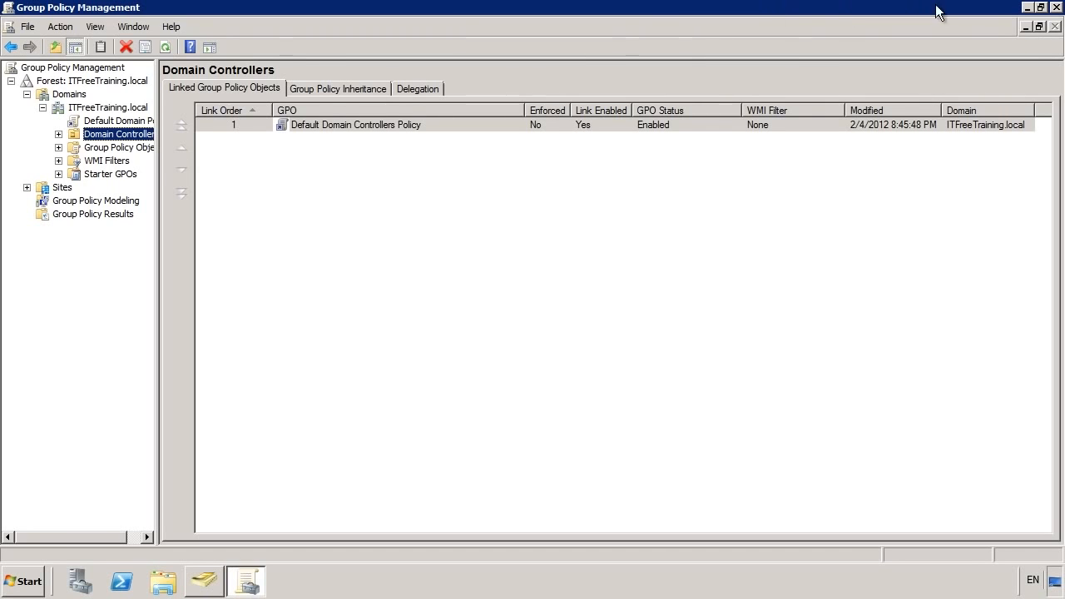
{"action": "left_click", "coordinate": [1056, 9]}
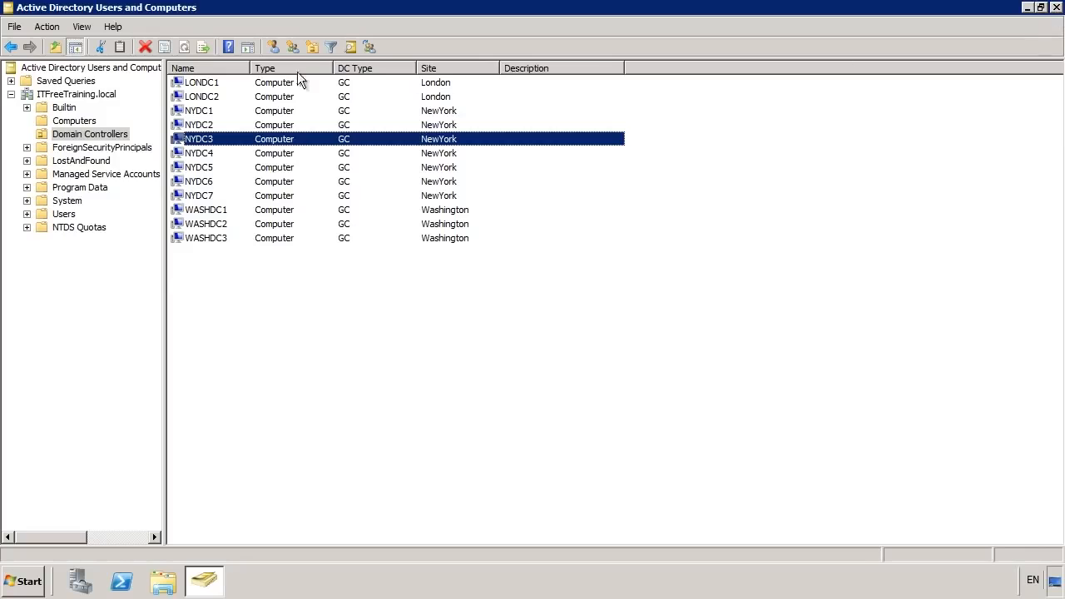
Create a 'New York' organizational unit at the ITFreeTraining.local domain root.
{"action": "left_click", "coordinate": [65, 95]}
{"action": "right_click", "coordinate": [64, 96]}
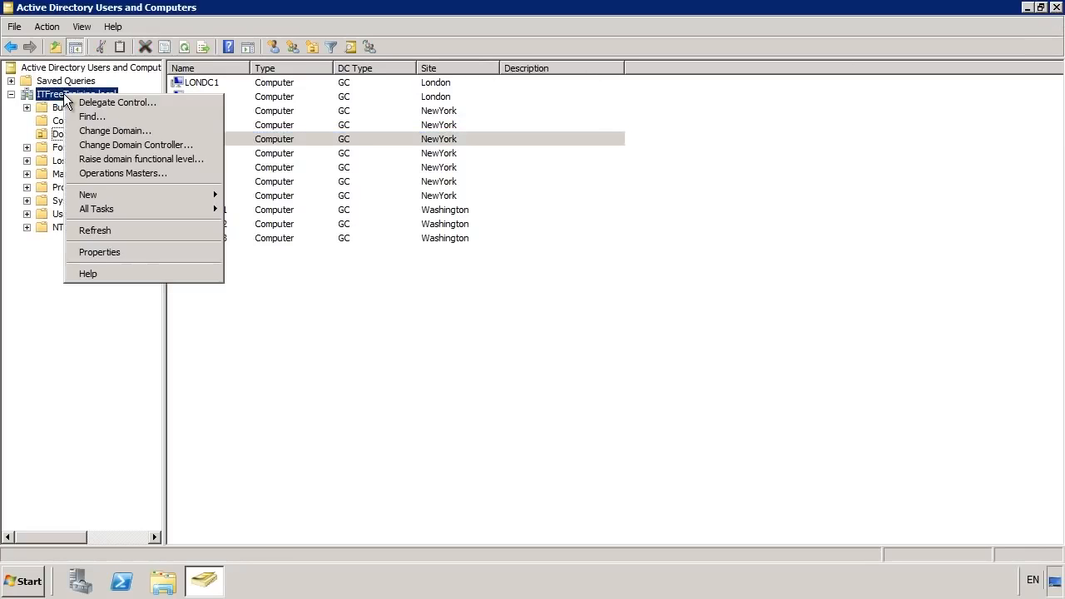
{"action": "mouse_move", "coordinate": [112, 195]}
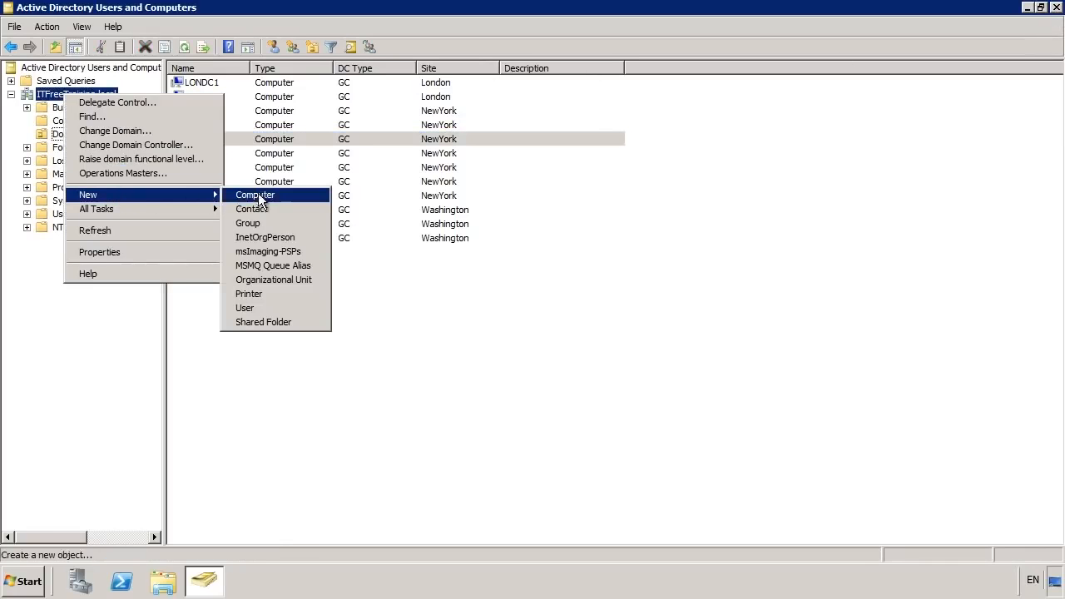
{"action": "left_click", "coordinate": [317, 281]}
{"action": "type", "text": "New York"}
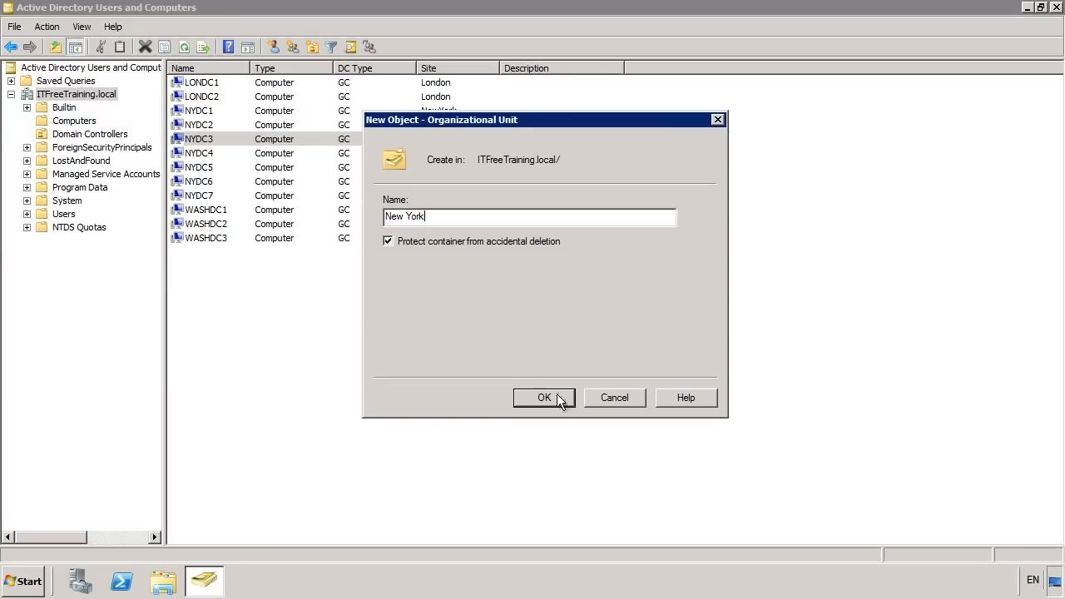
{"action": "left_click", "coordinate": [571, 396]}
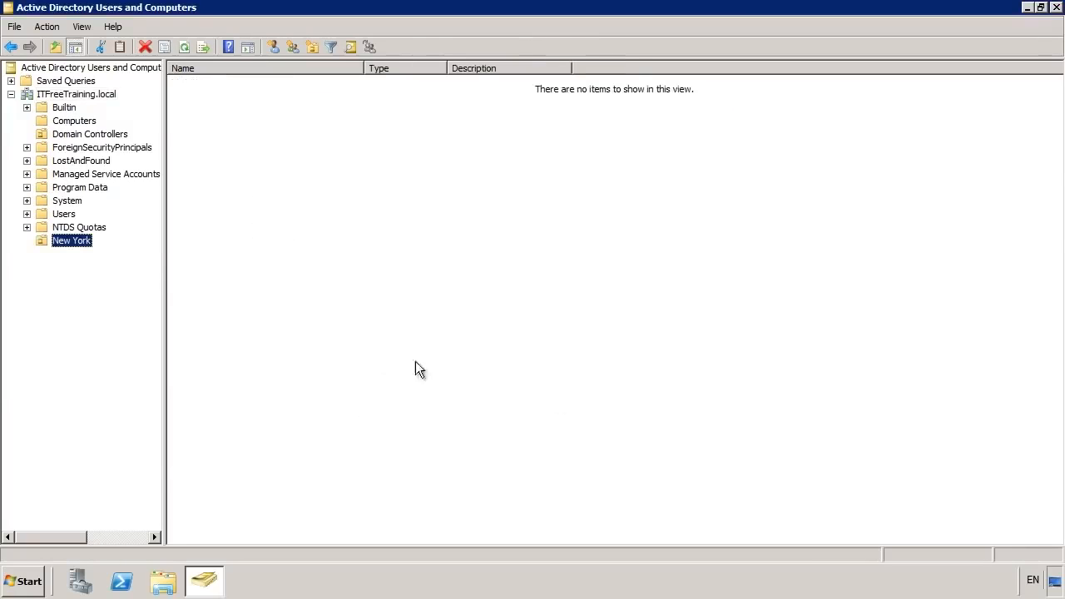
Create a 'Computers' organizational unit inside New York.
{"action": "right_click", "coordinate": [81, 243]}
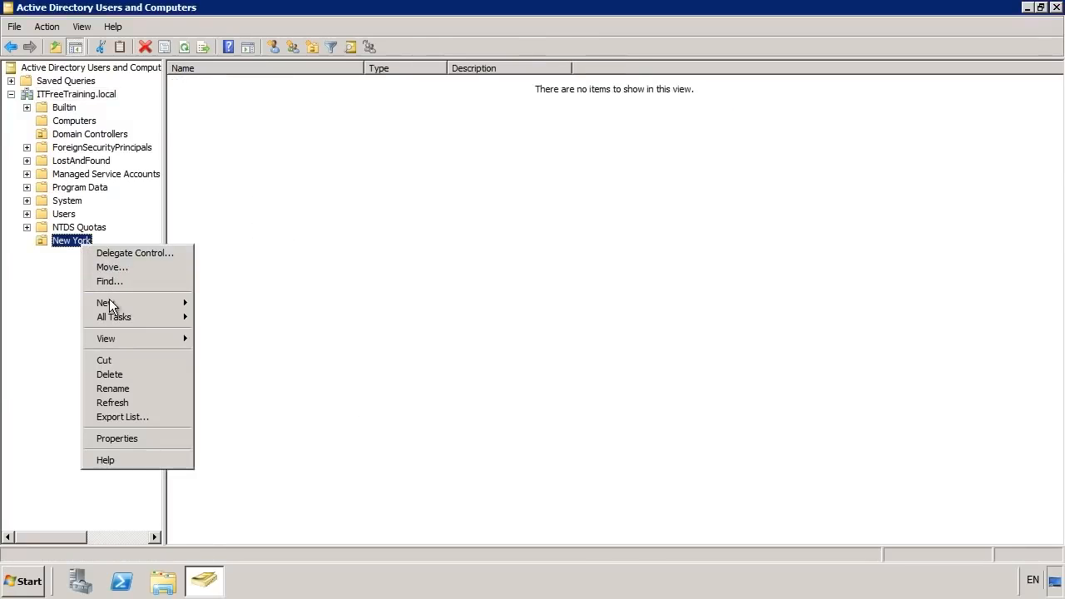
{"action": "mouse_move", "coordinate": [131, 307]}
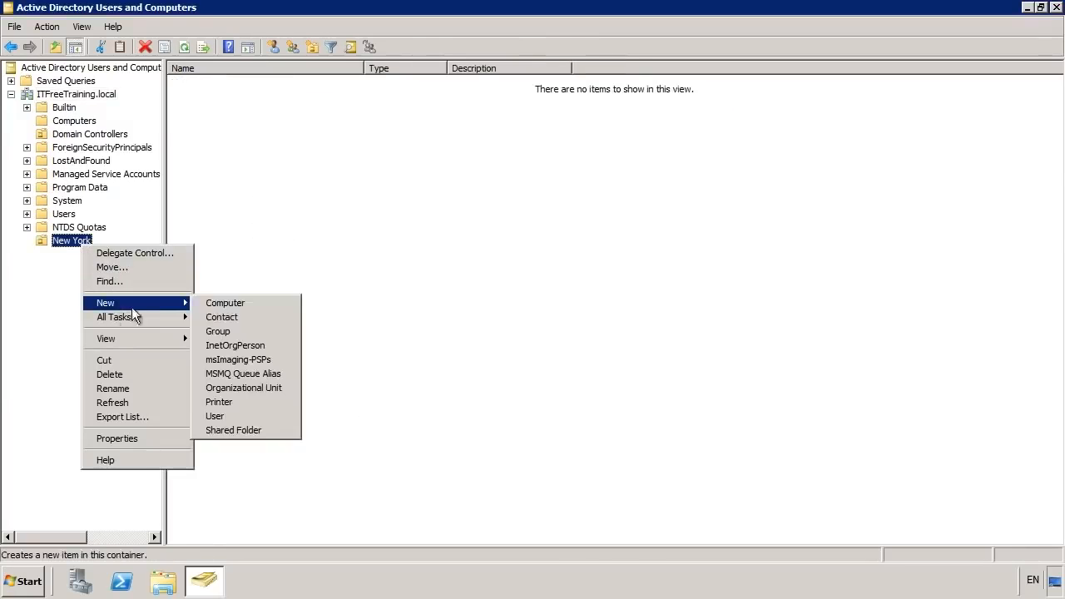
{"action": "left_click", "coordinate": [283, 389]}
{"action": "type", "text": "Computers"}
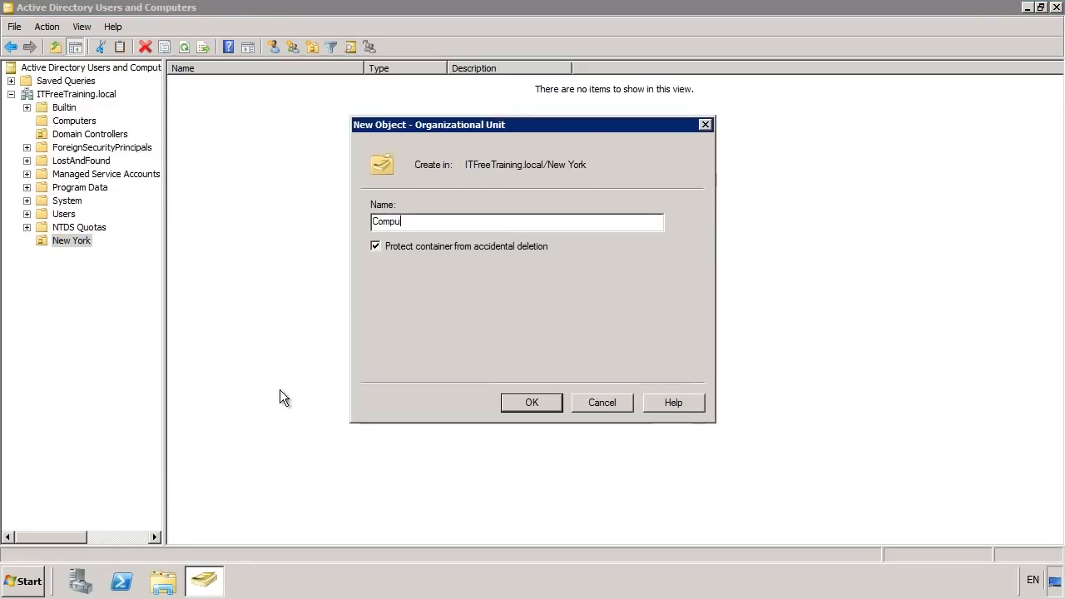
{"action": "left_click", "coordinate": [553, 398]}
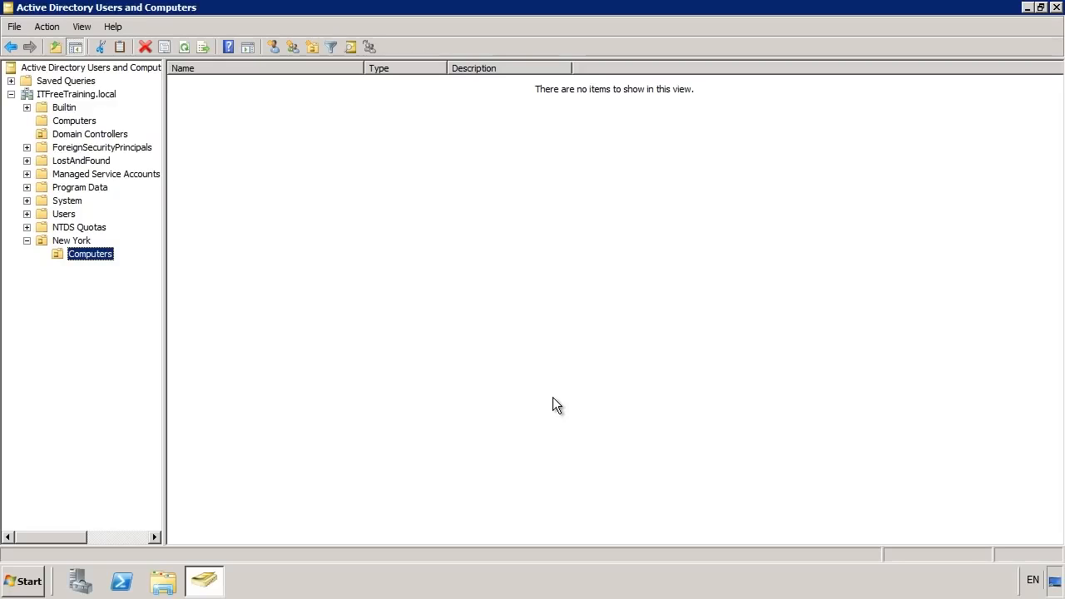
Start a new computer account in the New York Computers OU.
{"action": "right_click", "coordinate": [96, 251]}
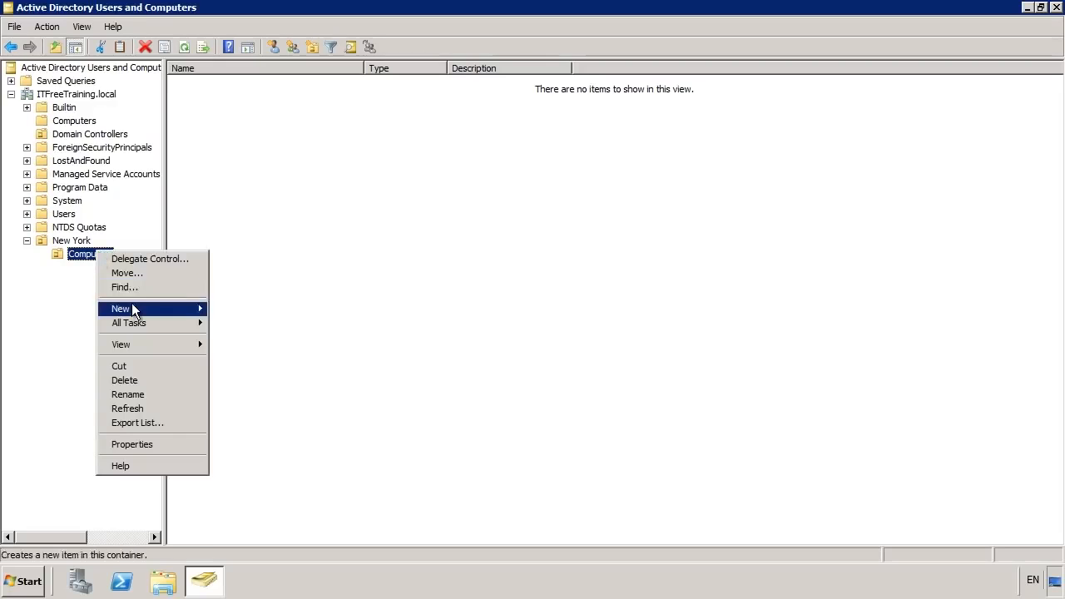
{"action": "mouse_move", "coordinate": [131, 308]}
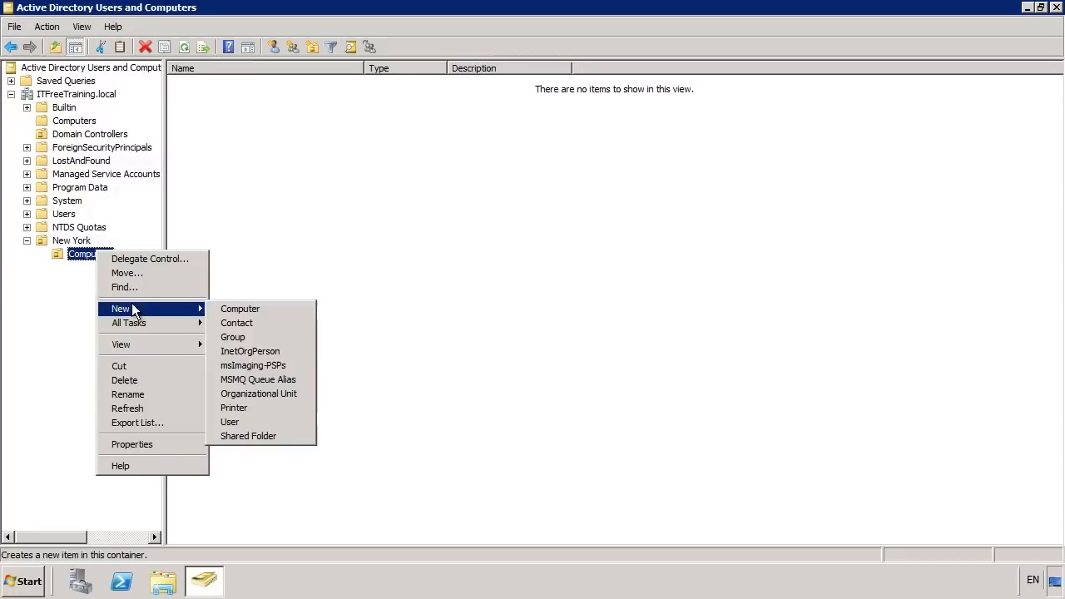
{"action": "left_click", "coordinate": [303, 310]}
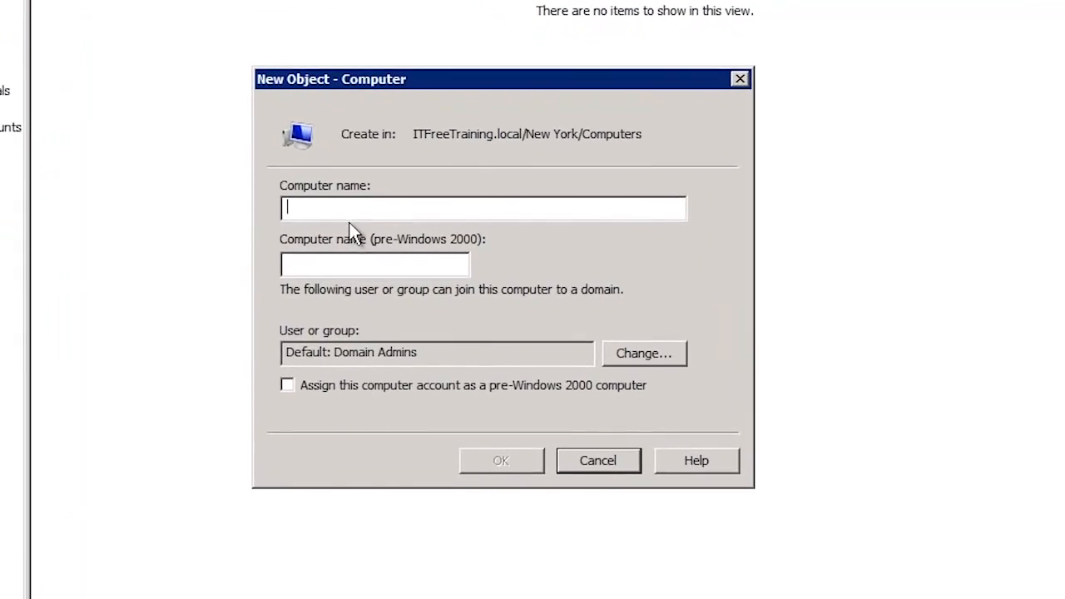
Create computer account ws2, allowing the Help Desk group to join it to the domain.
{"action": "type", "text": "ws2"}
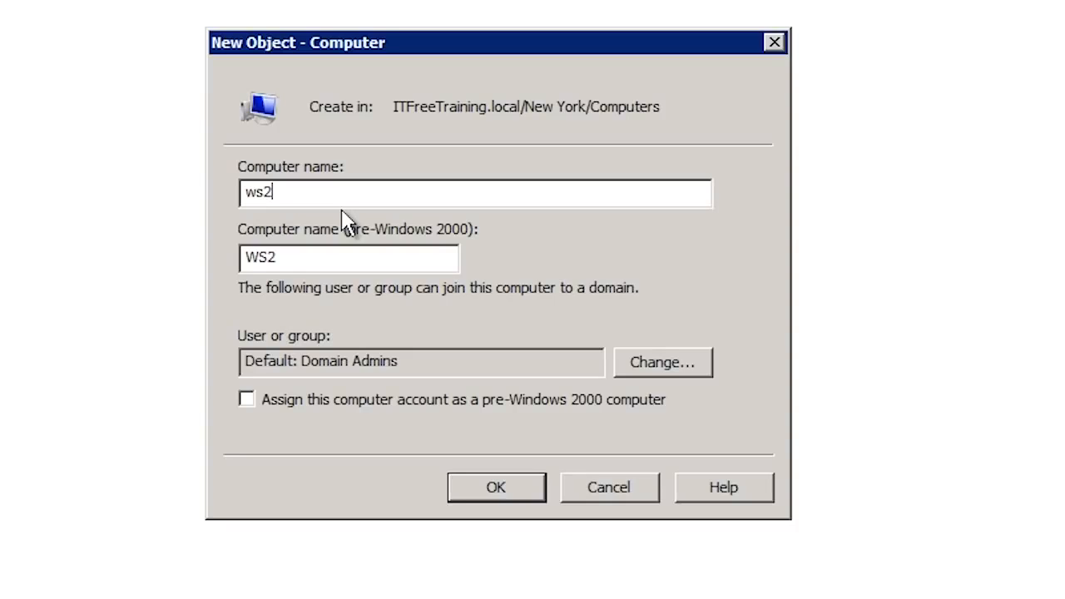
{"action": "left_click", "coordinate": [658, 374]}
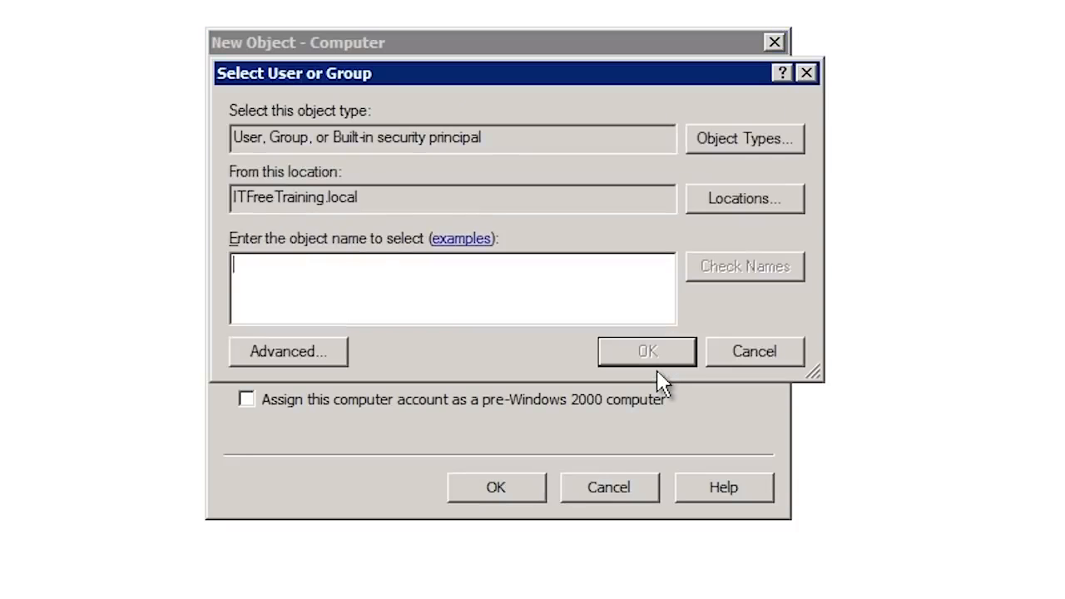
{"action": "type", "text": "help"}
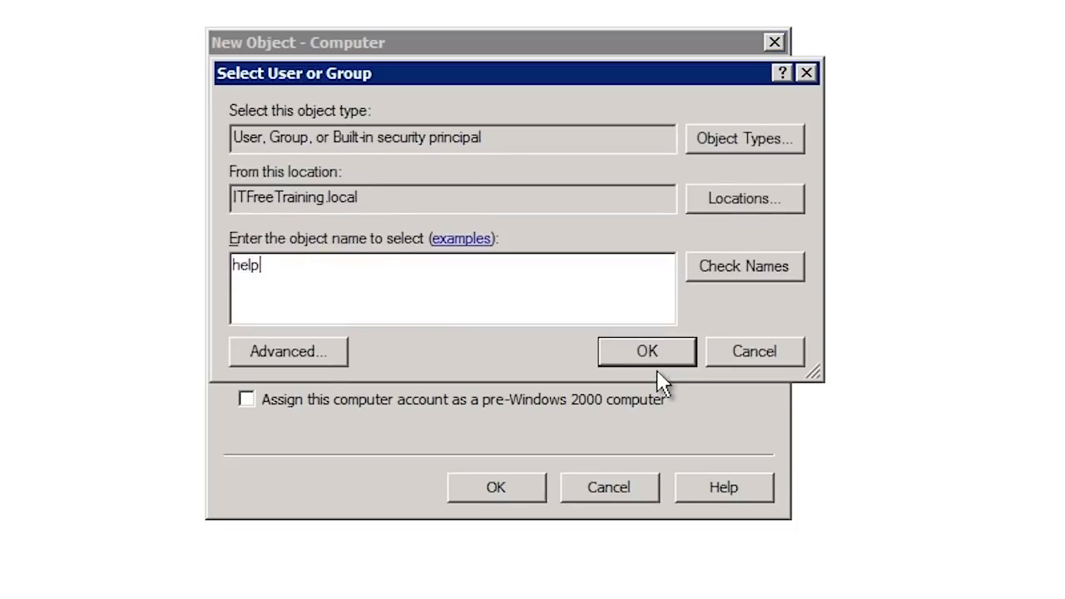
{"action": "left_click", "coordinate": [653, 353]}
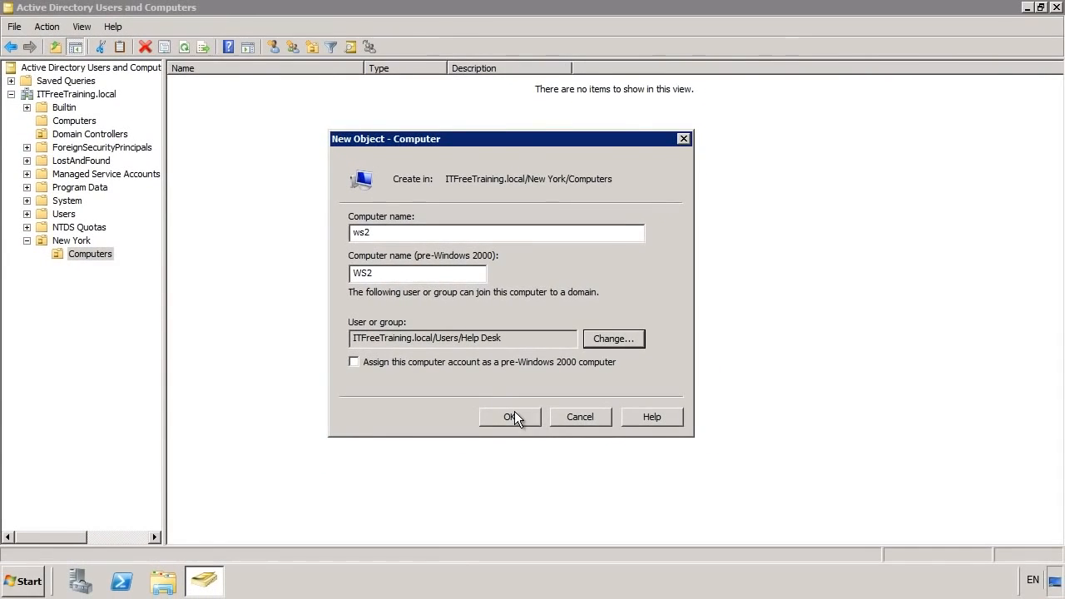
{"action": "left_click", "coordinate": [503, 480]}
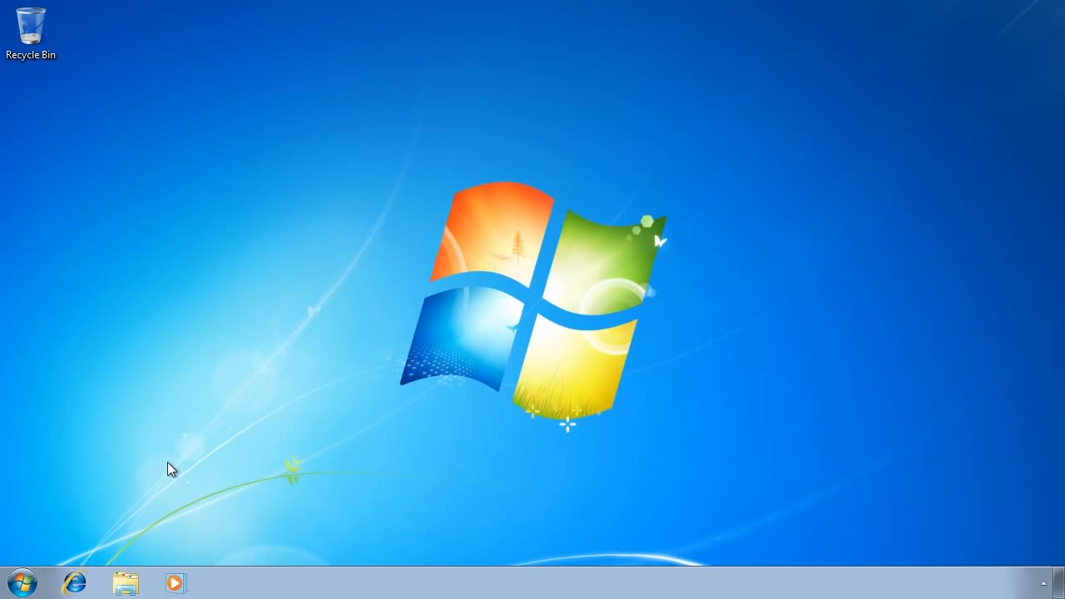
On the workstation, open the Computer's system properties page.
{"action": "left_click", "coordinate": [127, 582]}
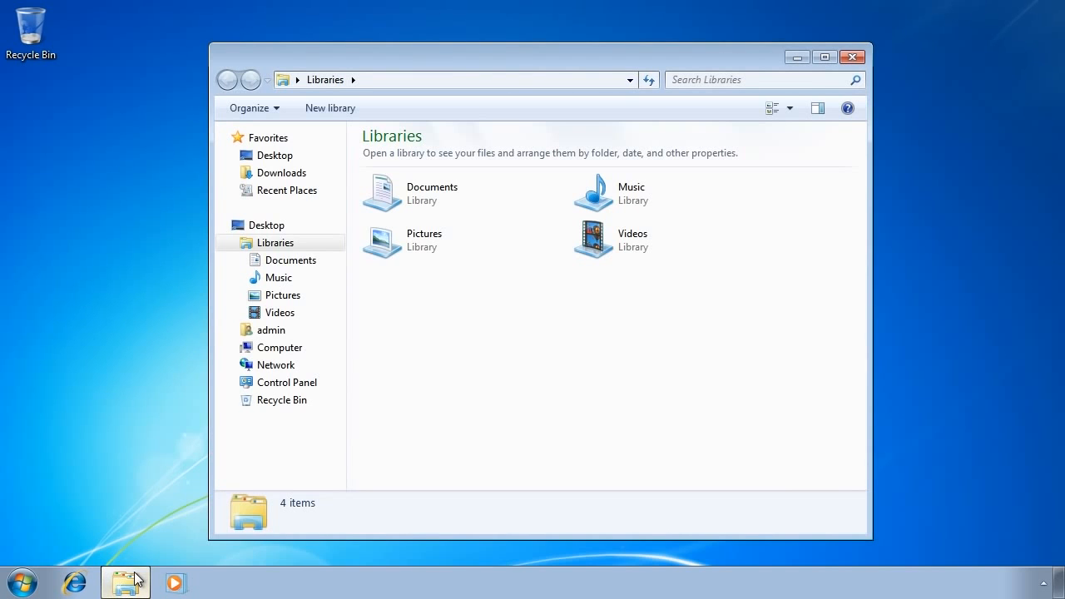
{"action": "right_click", "coordinate": [277, 354]}
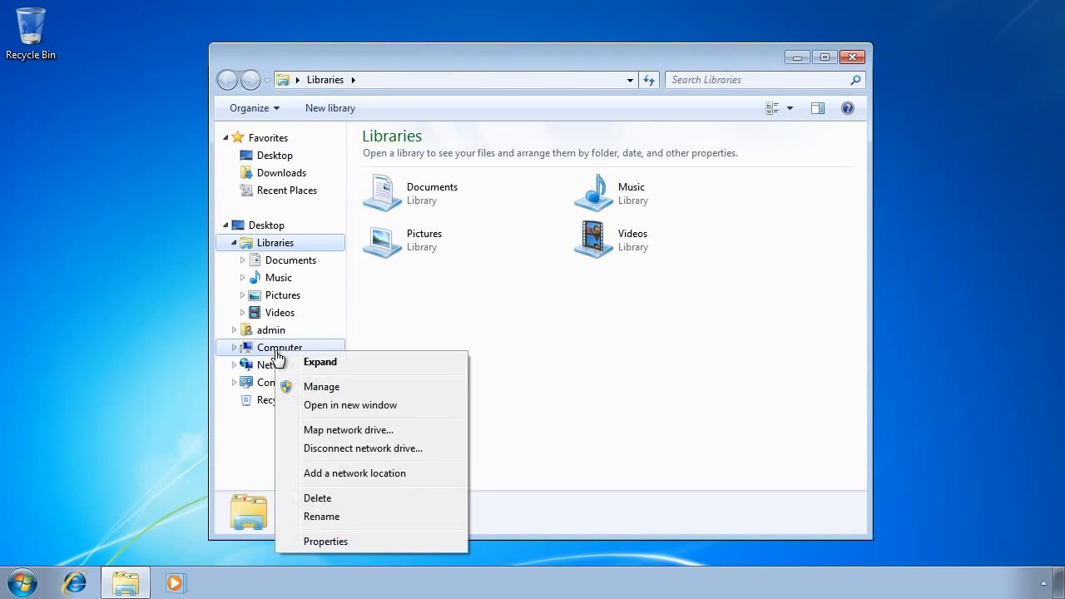
{"action": "left_click", "coordinate": [380, 543]}
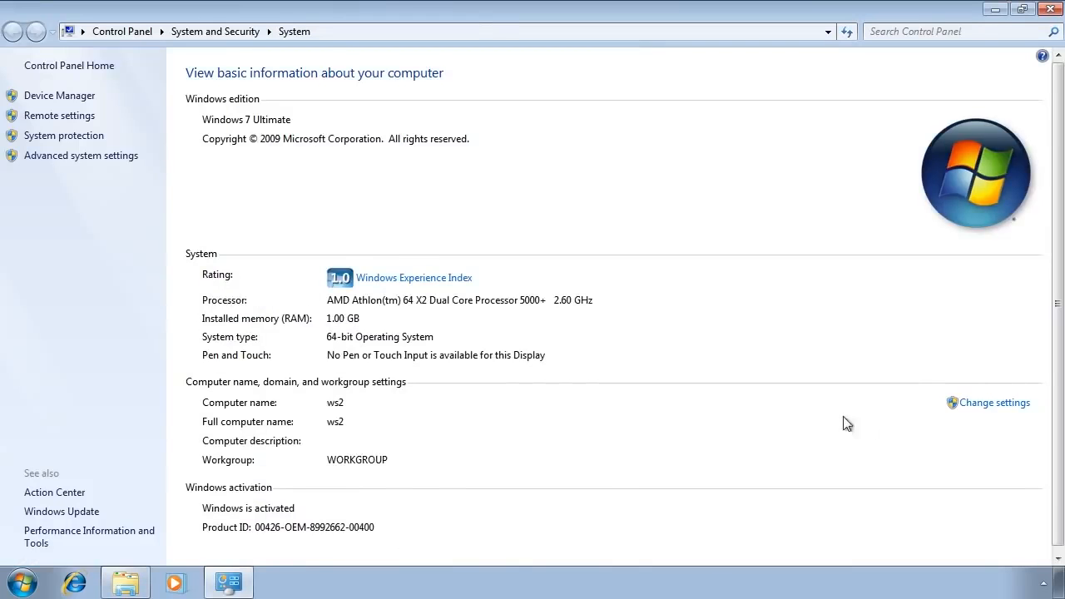
Change ws2's membership to the ITFreeTraining.local domain.
{"action": "left_click", "coordinate": [972, 403]}
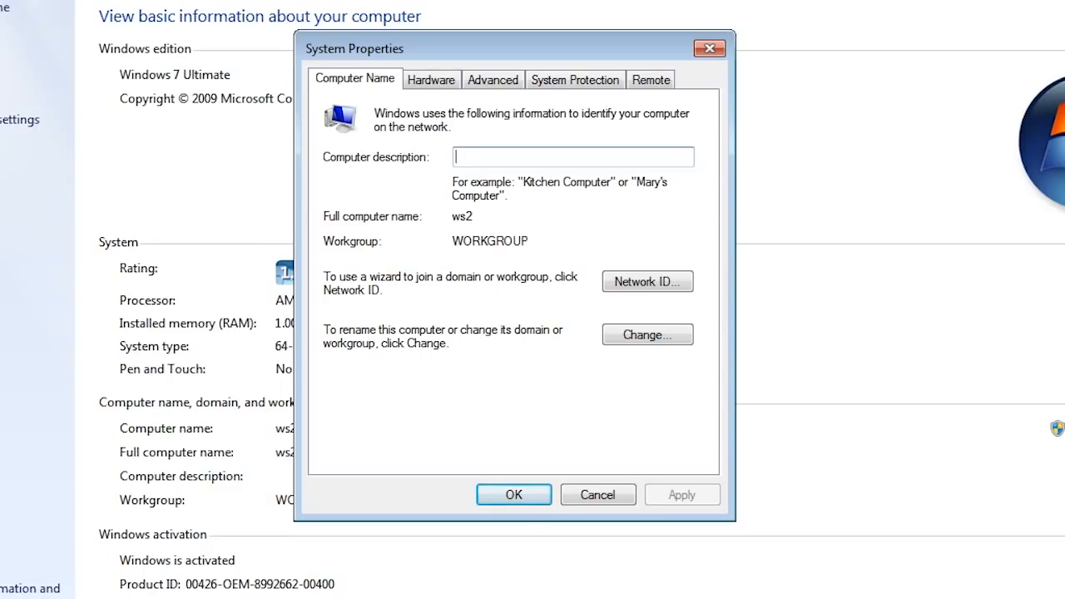
{"action": "left_click", "coordinate": [648, 336]}
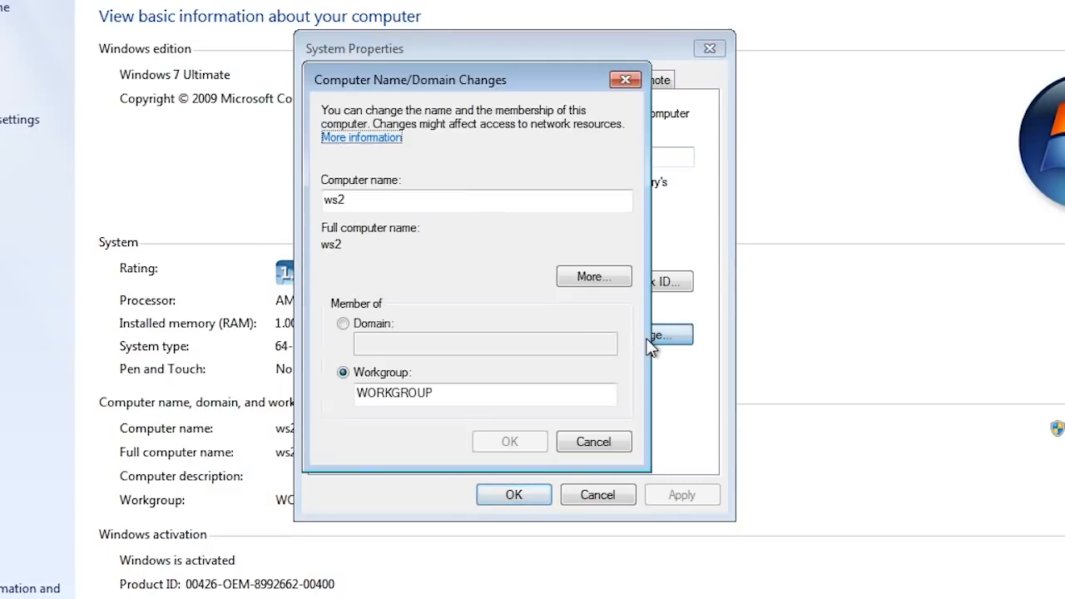
{"action": "left_click", "coordinate": [359, 326]}
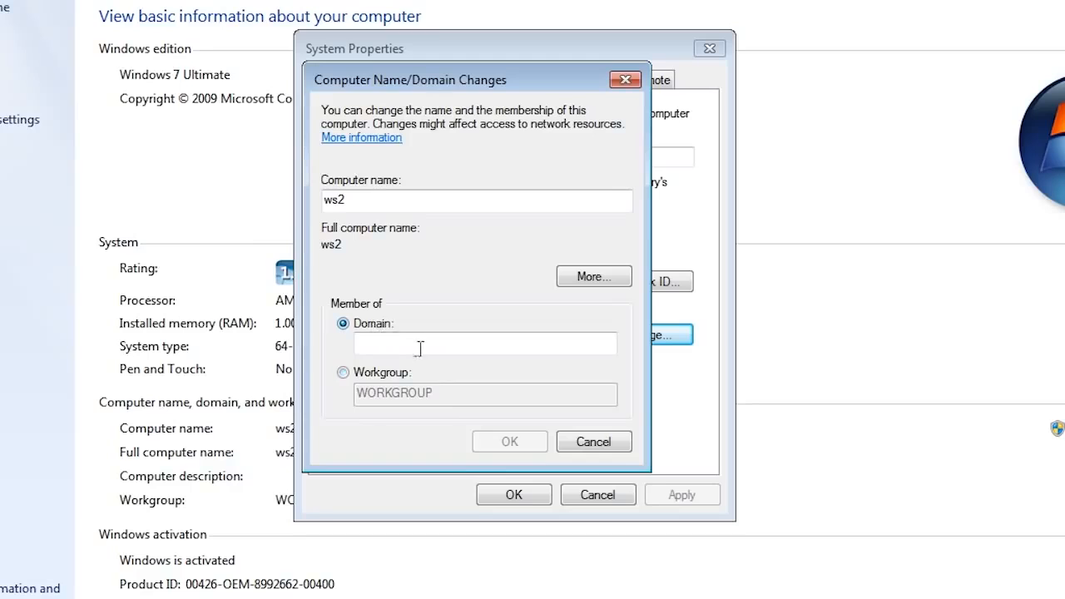
{"action": "left_click", "coordinate": [421, 348]}
{"action": "type", "text": "ITFreeTraining.local"}
{"action": "left_click", "coordinate": [523, 444]}
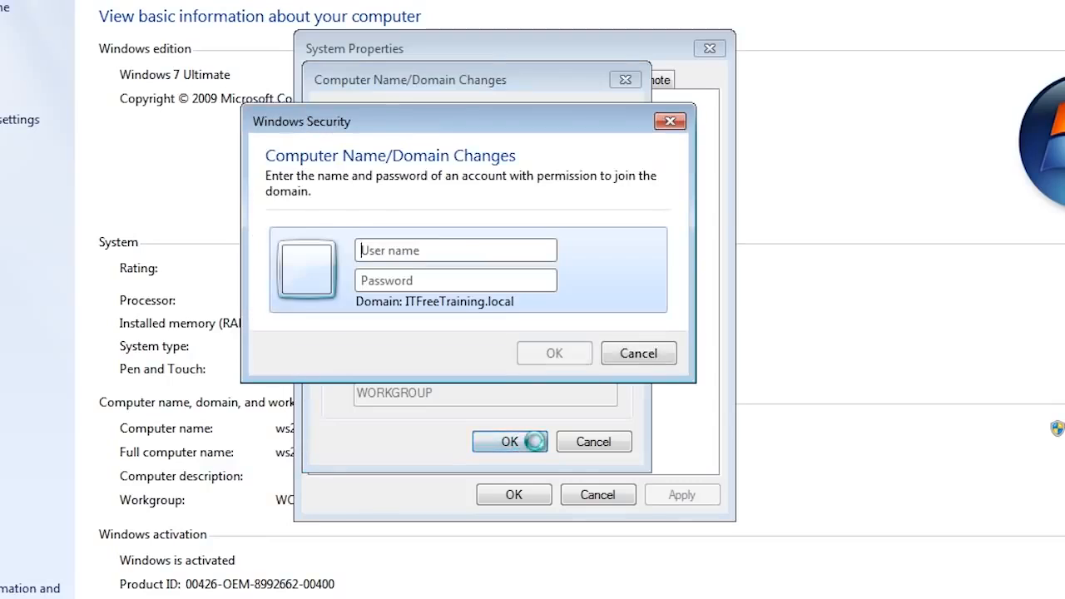
Authenticate as the HelpDesk account, then acknowledge the welcome and restart messages.
{"action": "type", "text": "HelpDesk"}
{"action": "key", "text": "Tab"}
{"action": "type", "text": "P••••••••"}
{"action": "key", "text": "Return"}
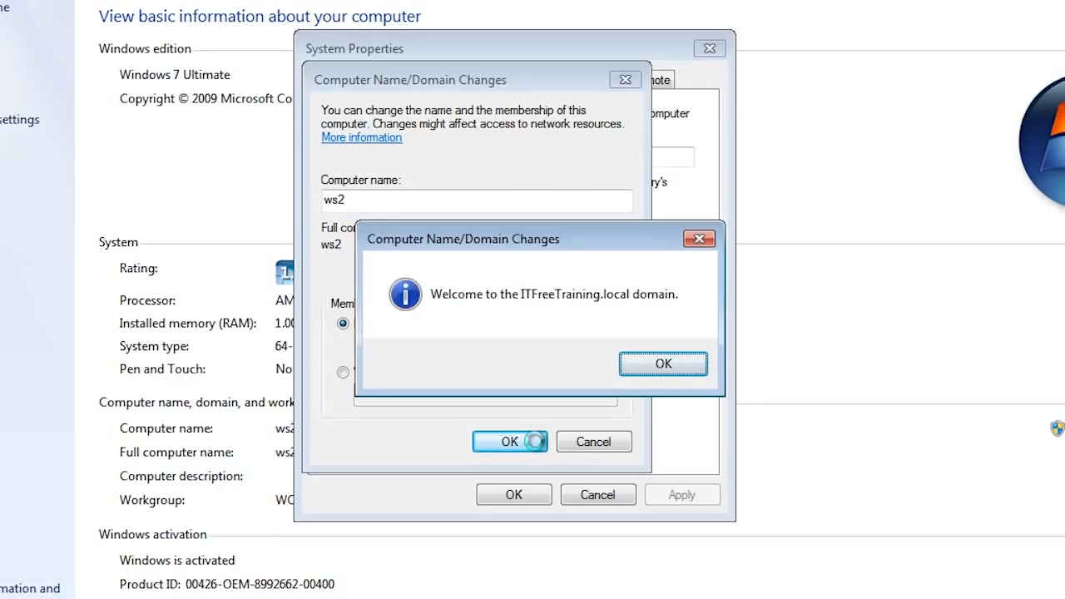
{"action": "left_click", "coordinate": [673, 364]}
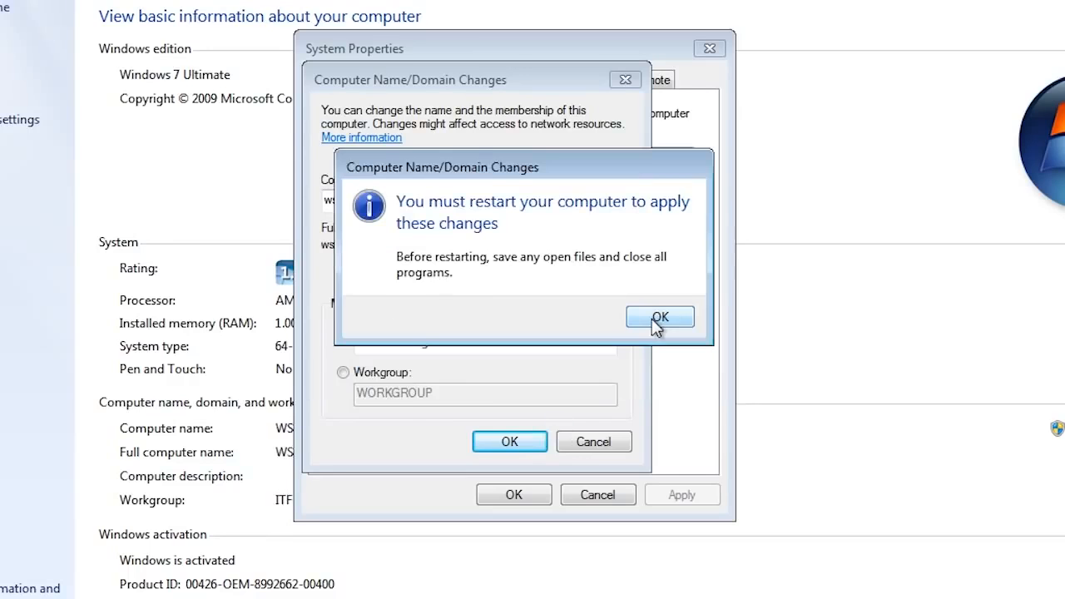
{"action": "left_click", "coordinate": [658, 318]}
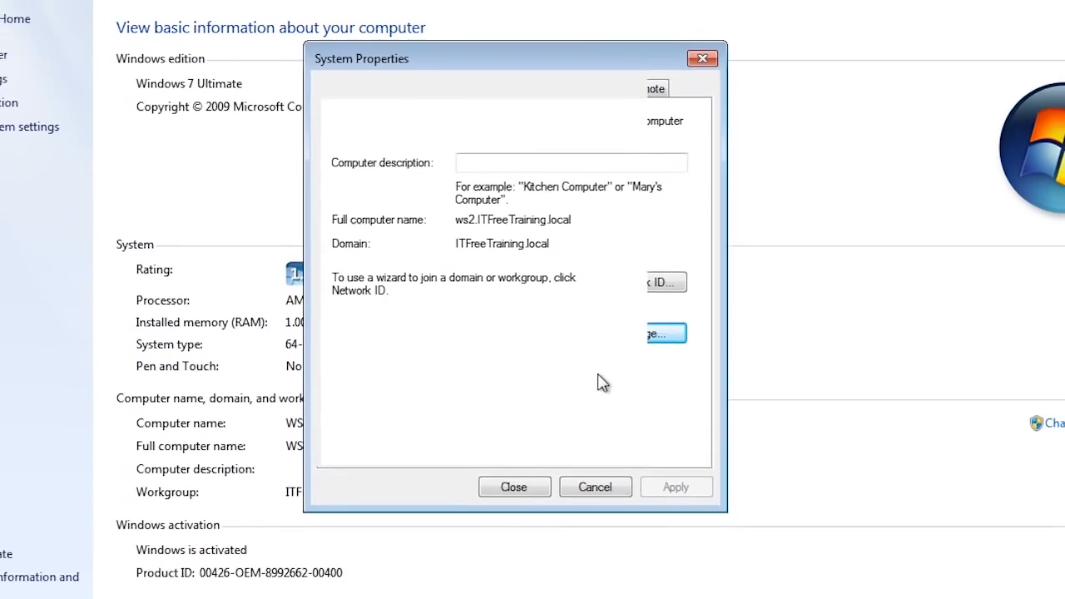
{"action": "left_click", "coordinate": [513, 487]}
Restart ws2, then reset the ws2 computer account in Active Directory and confirm.
{"action": "left_click", "coordinate": [570, 304]}
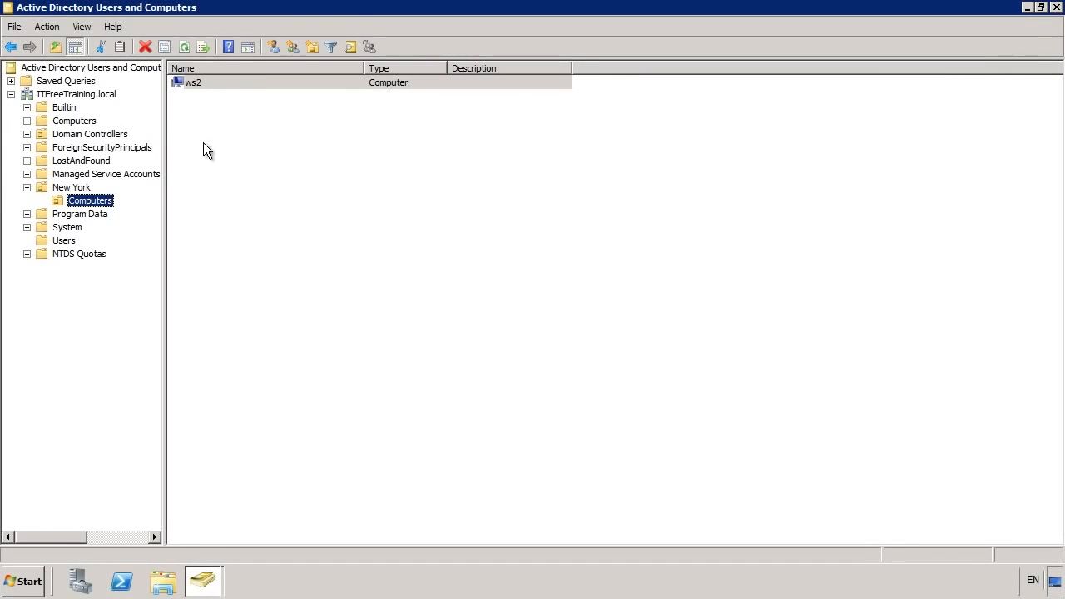
{"action": "right_click", "coordinate": [179, 81]}
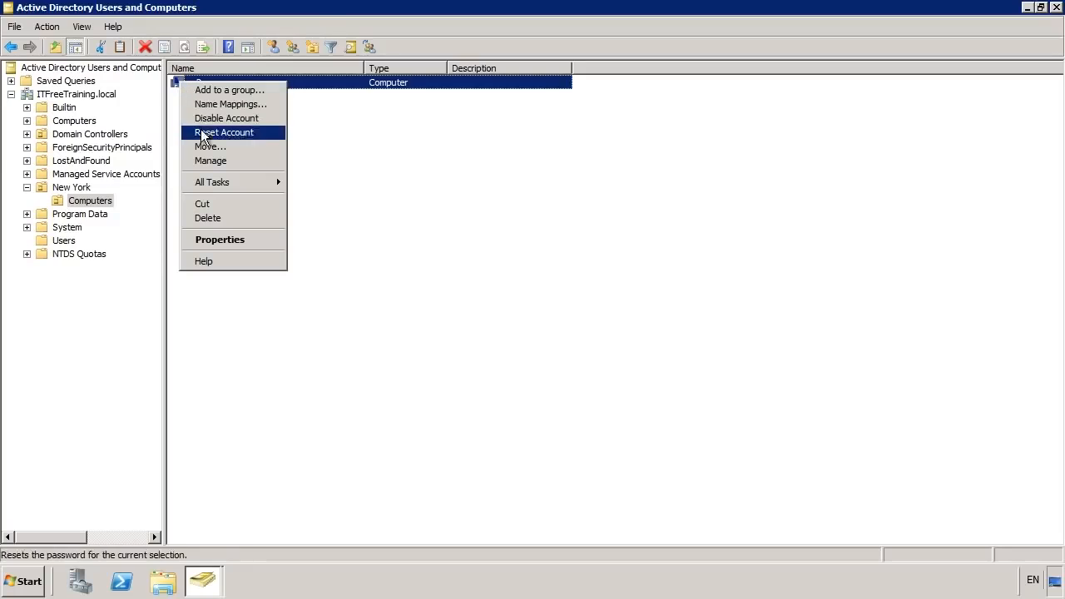
{"action": "left_click", "coordinate": [280, 135]}
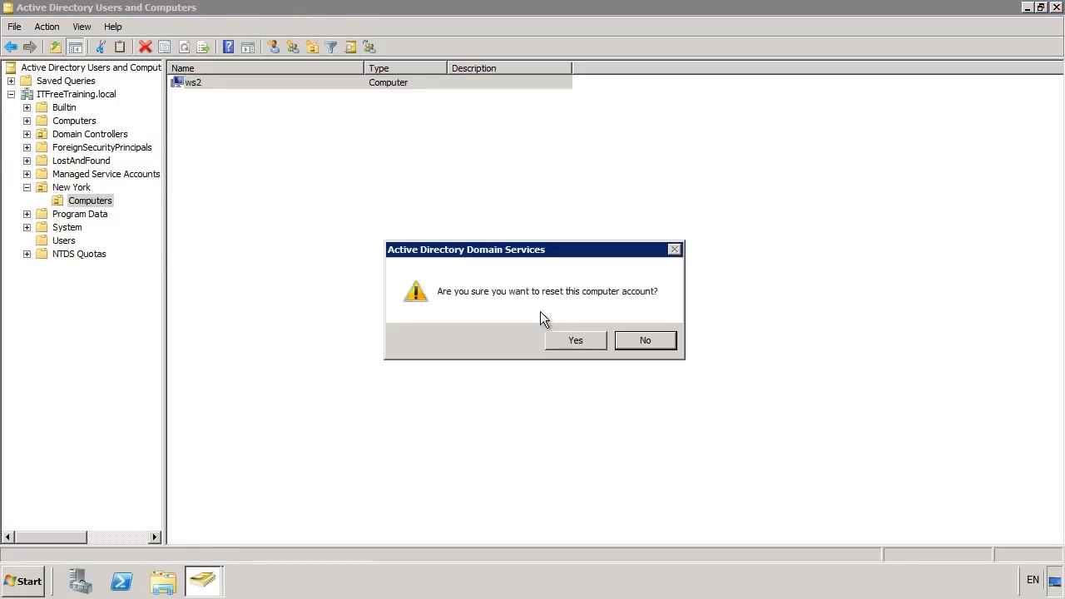
{"action": "left_click", "coordinate": [593, 336]}
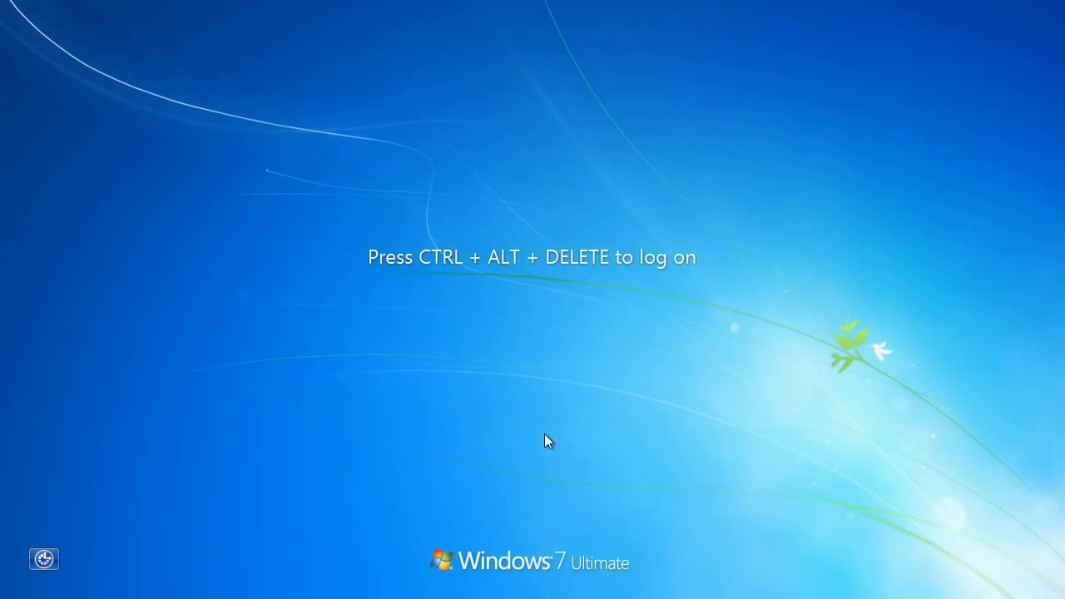
Attempt to log on to ws2 as the ITFreeTraining.local domain administrator.
{"action": "key", "text": "ctrl+alt+Delete"}
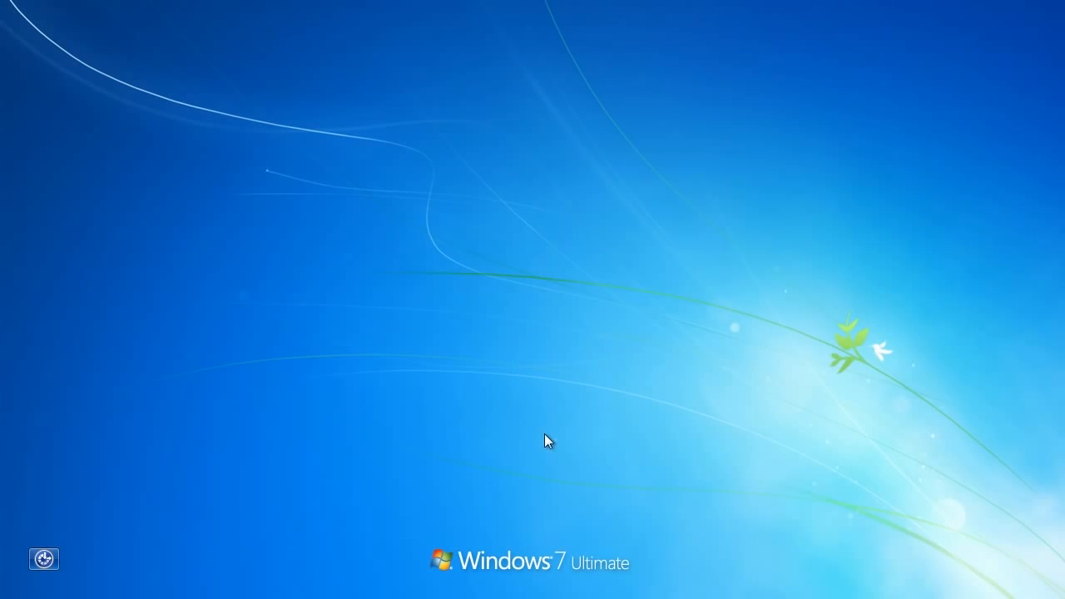
{"action": "type", "text": "administrator@ITFreeTraining.local"}
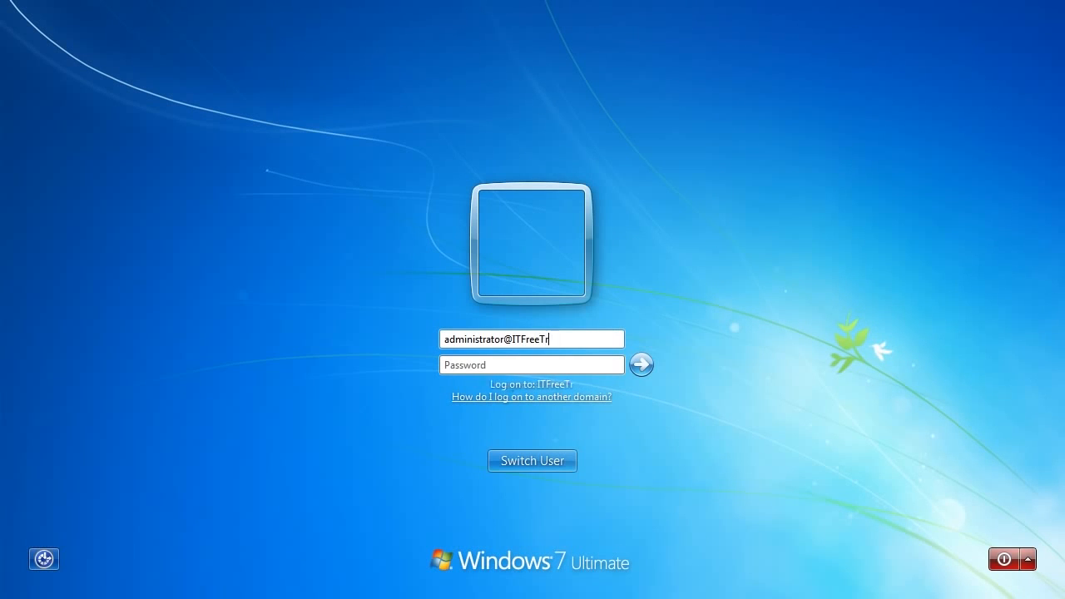
{"action": "key", "text": "Tab"}
{"action": "type", "text": "•••••••••"}
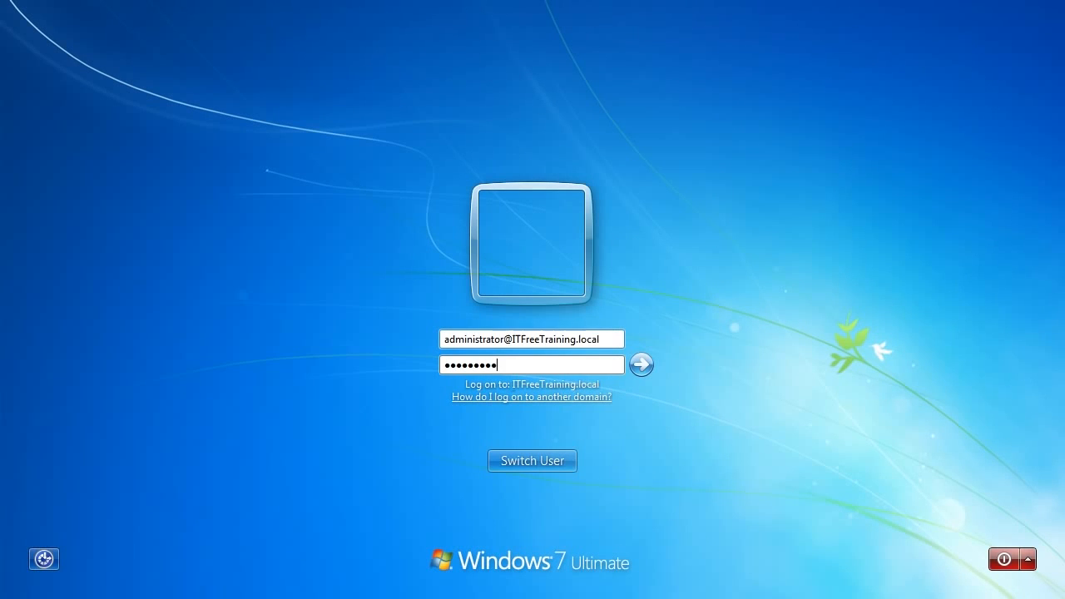
{"action": "key", "text": "Return"}
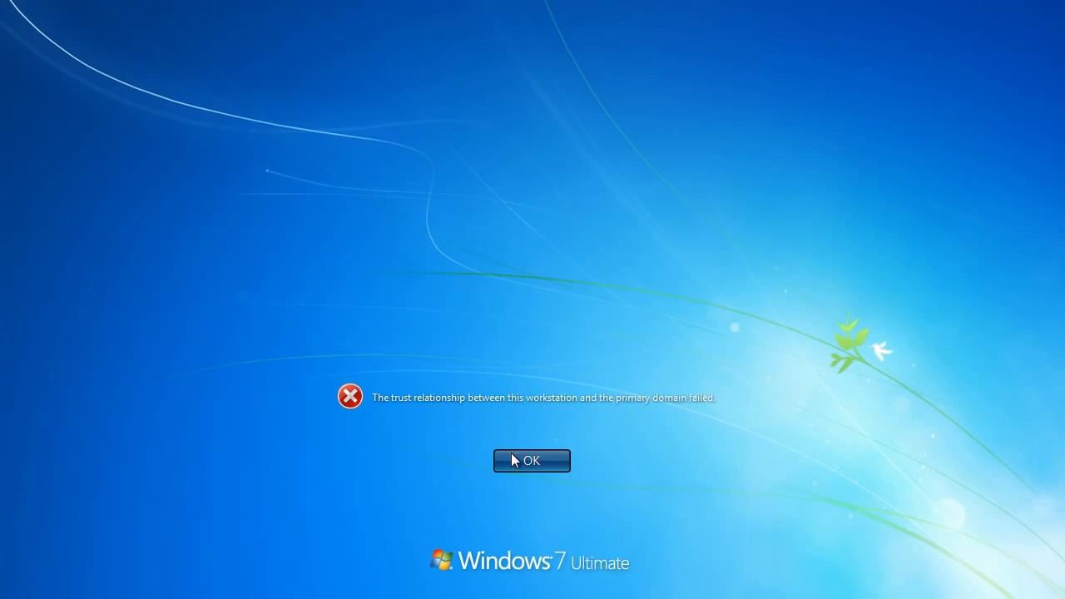
Dismiss the trust relationship error and log on locally as ws2\admin.
{"action": "left_click", "coordinate": [511, 453]}
{"action": "type", "text": "ws2\\admin"}
{"action": "key", "text": "Tab"}
{"action": "type", "text": "•••••••••"}
{"action": "key", "text": "Return"}
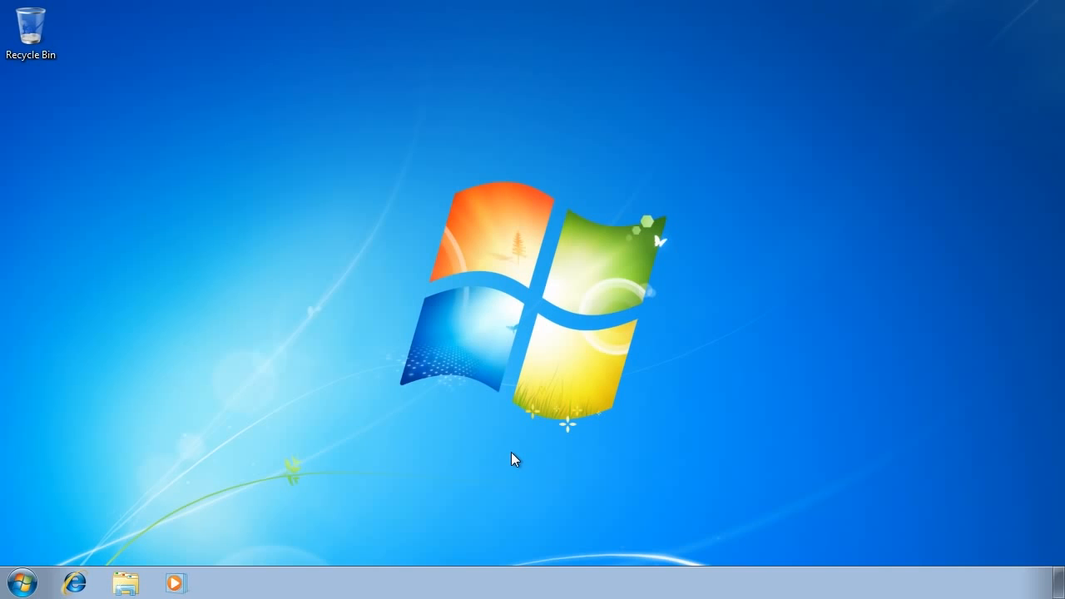
Open the System page from the Control Panel.
{"action": "left_click", "coordinate": [23, 583]}
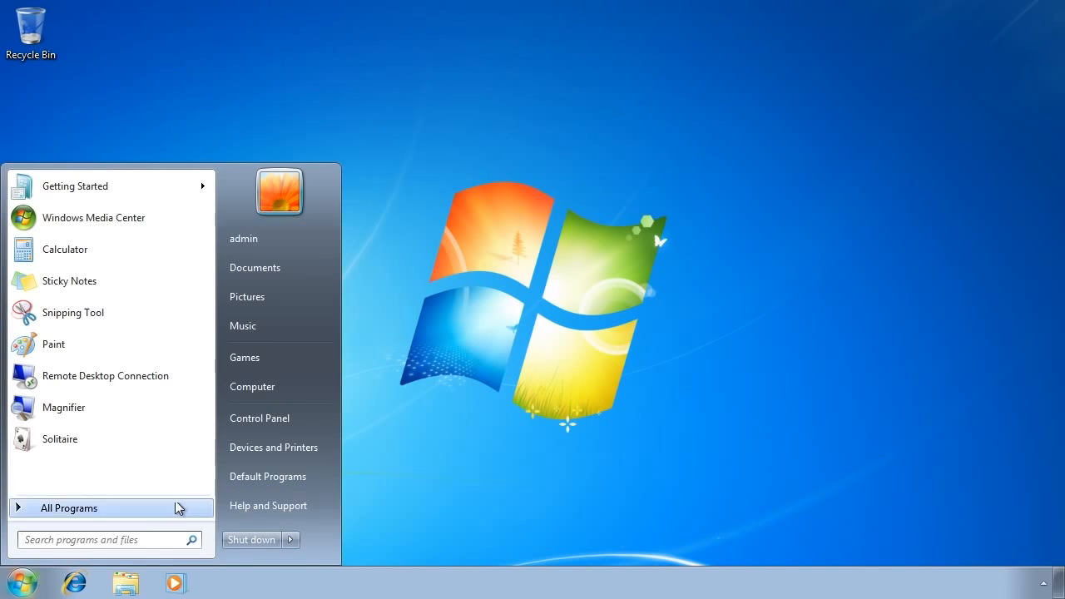
{"action": "left_click", "coordinate": [310, 423]}
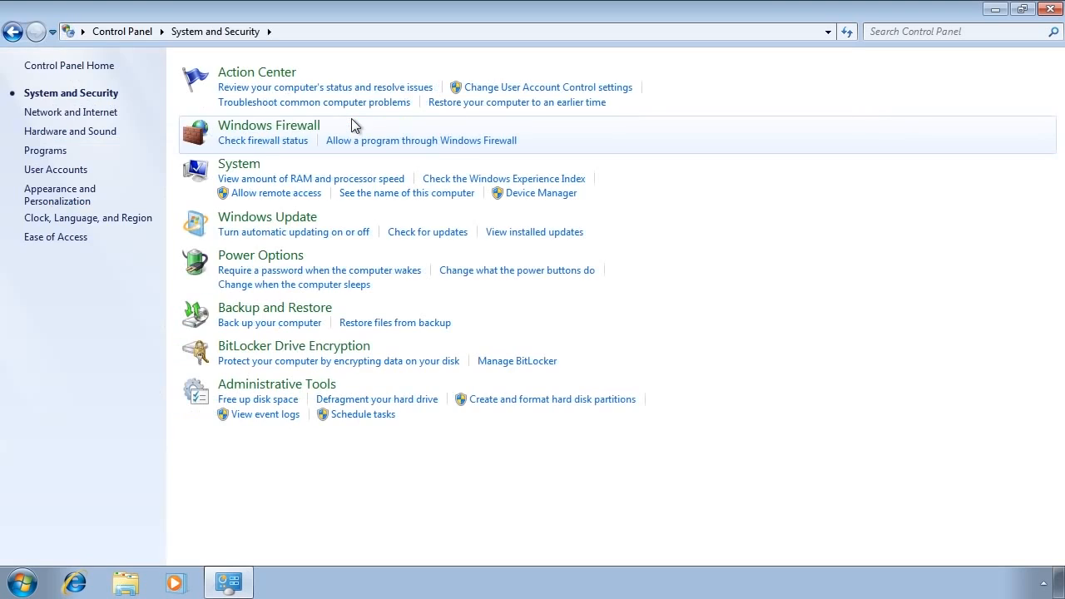
{"action": "left_click", "coordinate": [232, 166]}
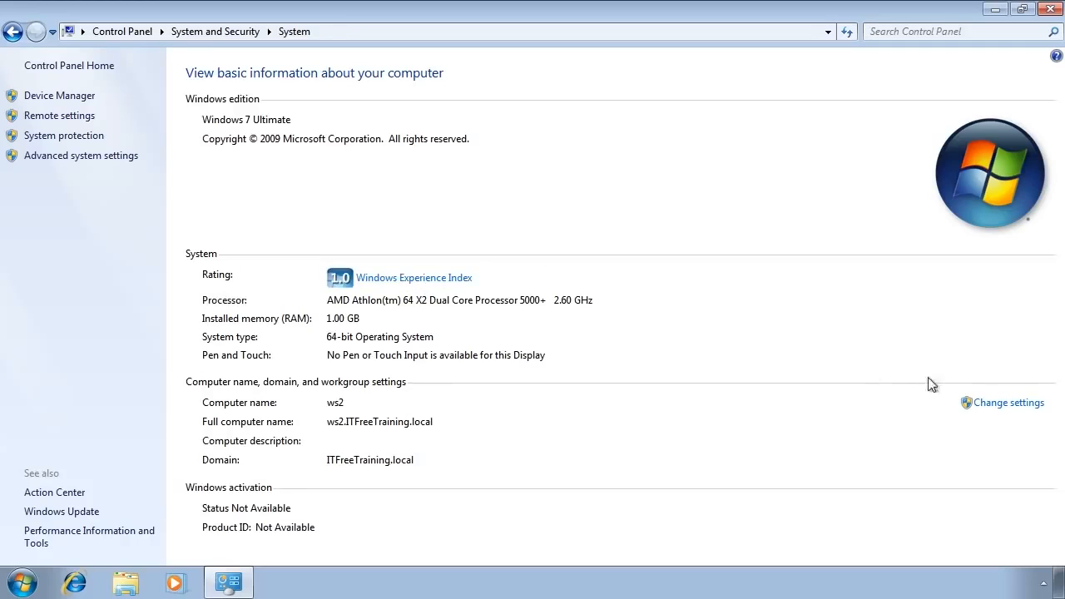
Switch ws2's membership from the domain to the workgroup WORKGROUP.
{"action": "left_click", "coordinate": [1009, 409]}
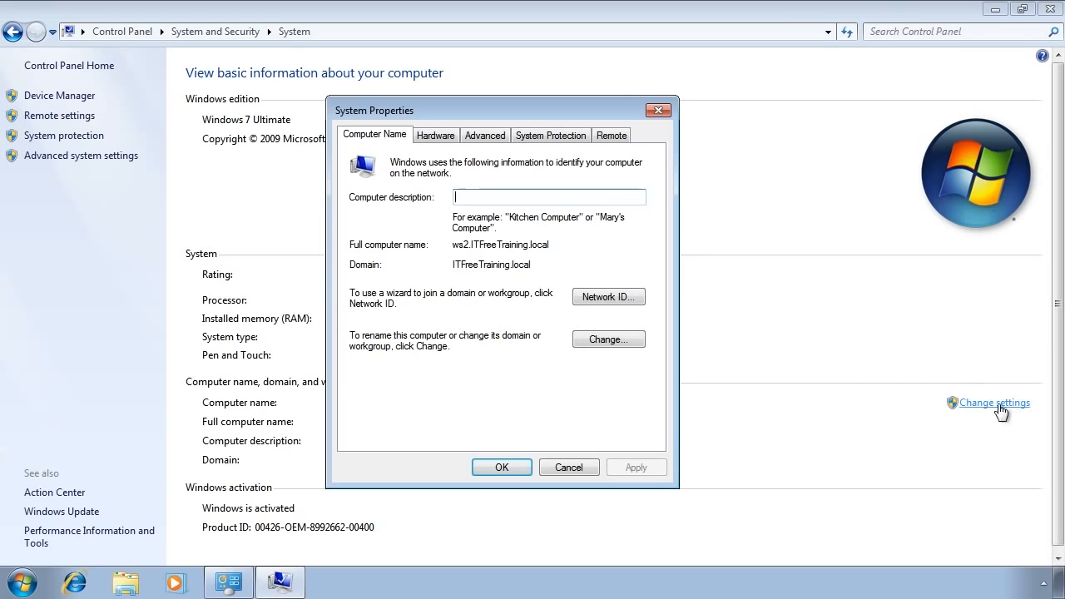
{"action": "left_click", "coordinate": [615, 343]}
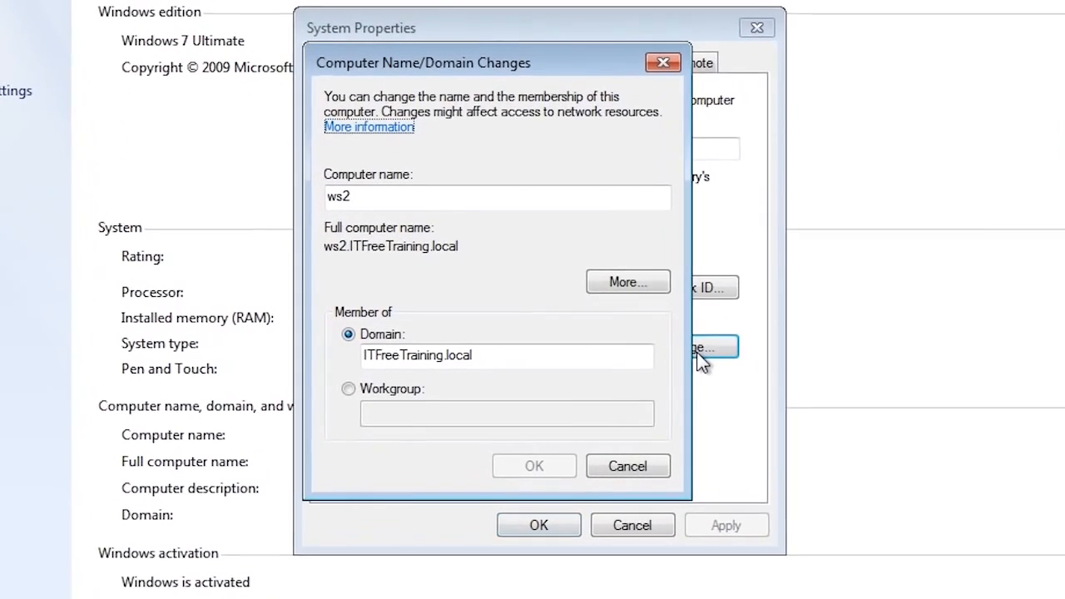
{"action": "left_click", "coordinate": [407, 393]}
{"action": "left_click", "coordinate": [425, 411]}
{"action": "type", "text": "WORKGROUP"}
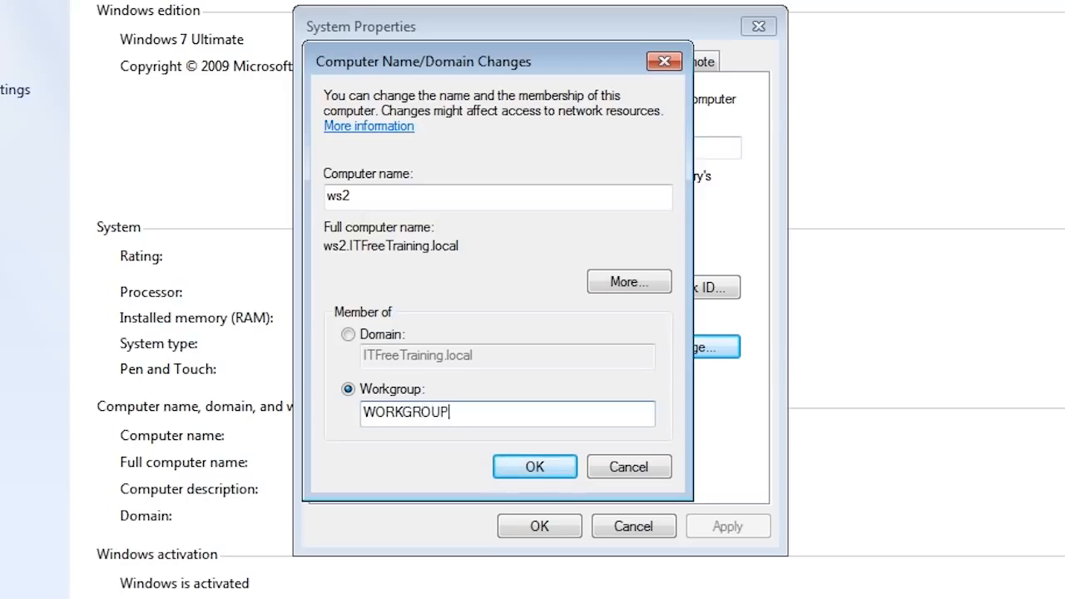
{"action": "left_click", "coordinate": [549, 467]}
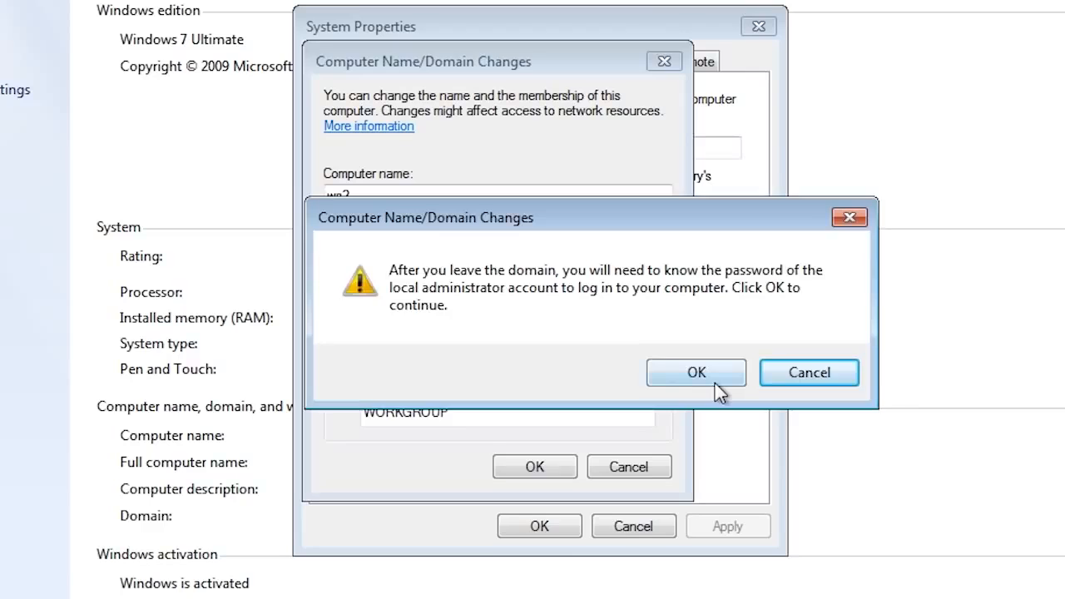
Confirm leaving the domain with administrator credentials and acknowledge the WORKGROUP welcome and restart notices.
{"action": "left_click", "coordinate": [715, 382]}
{"action": "left_click", "coordinate": [569, 459]}
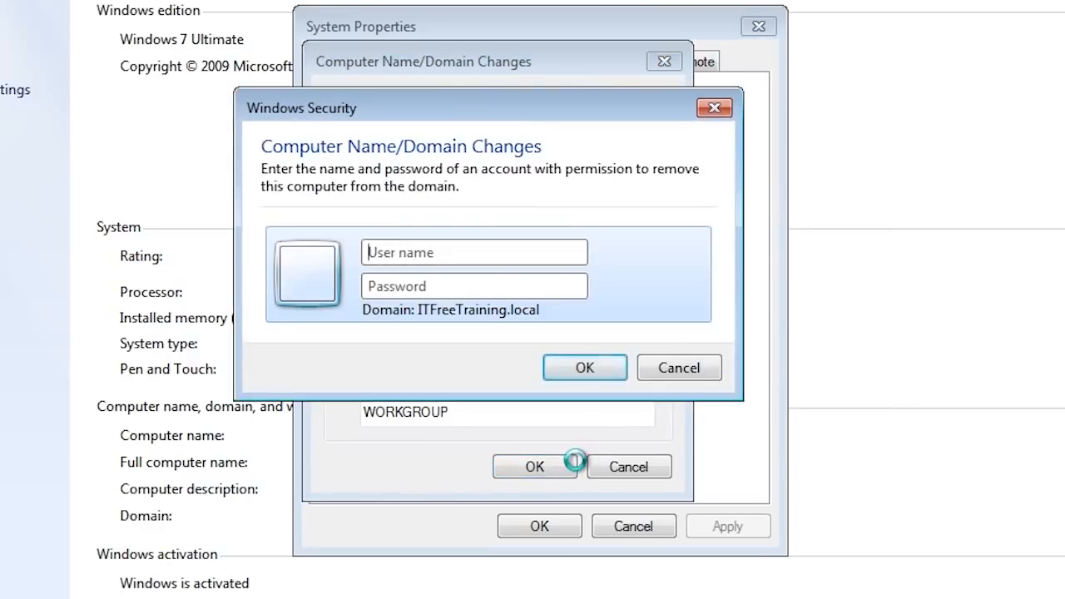
{"action": "type", "text": "administrator"}
{"action": "key", "text": "Tab"}
{"action": "type", "text": "**********"}
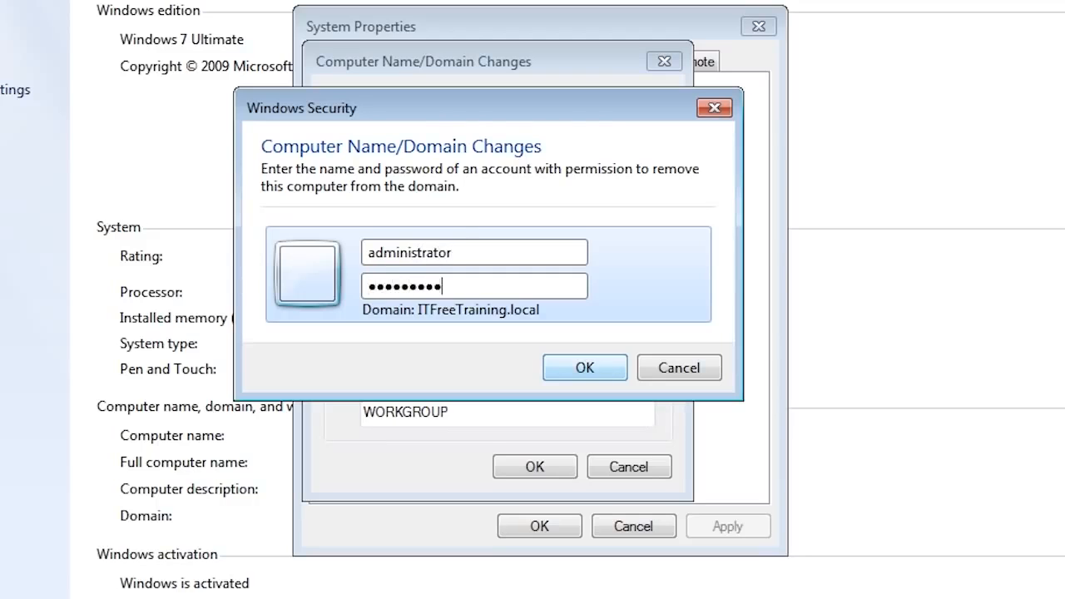
{"action": "left_click", "coordinate": [595, 368]}
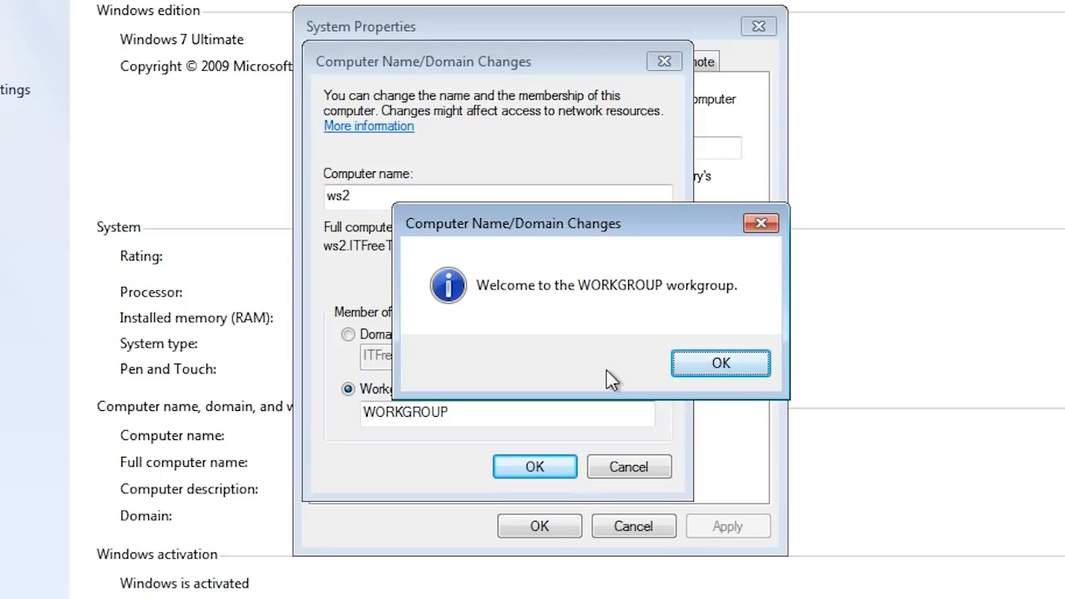
{"action": "left_click", "coordinate": [739, 373]}
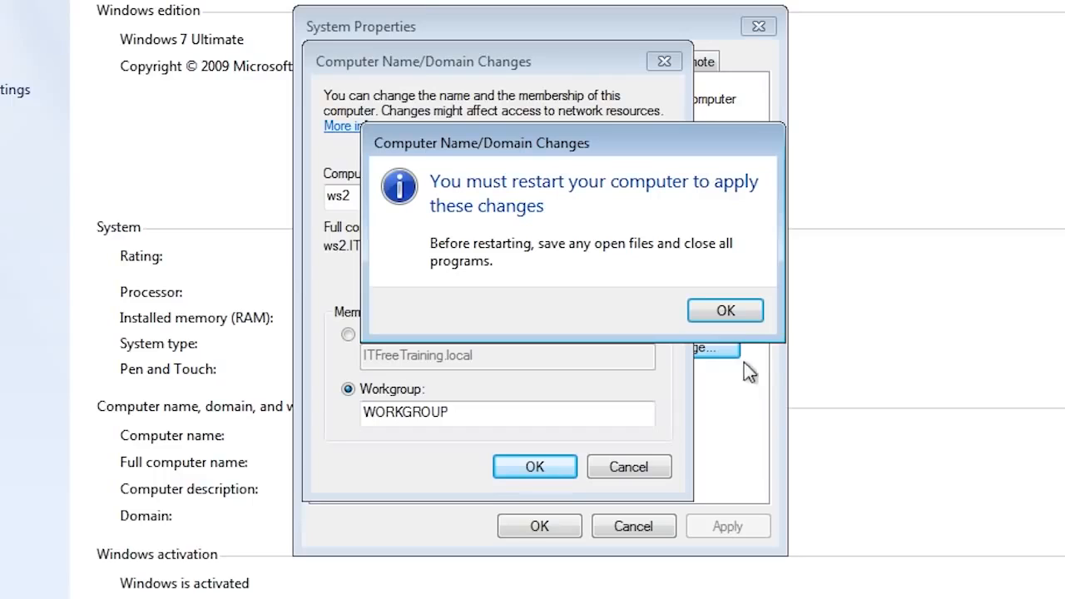
{"action": "left_click", "coordinate": [745, 307]}
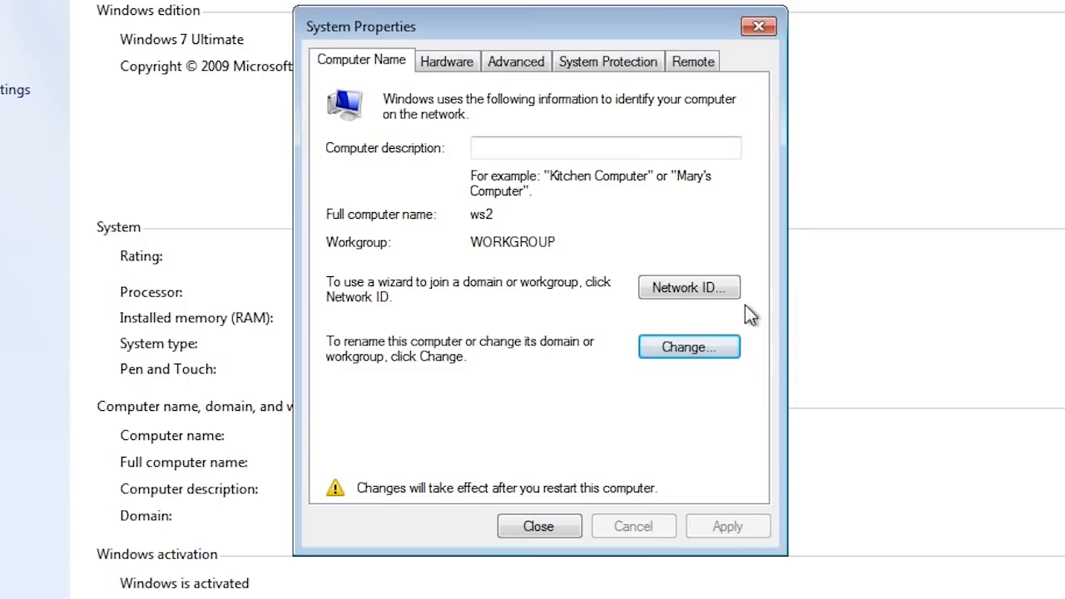
Set ws2's membership to ITFreeTraining.local again, authenticating as administrator.
{"action": "left_click", "coordinate": [687, 347]}
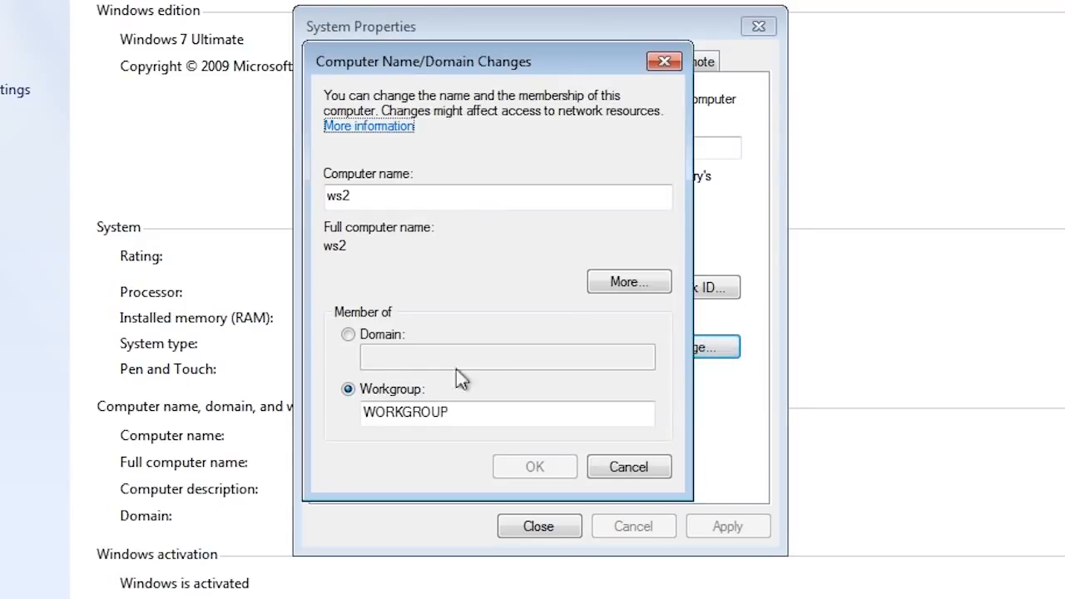
{"action": "left_click", "coordinate": [349, 335]}
{"action": "type", "text": "ITFre"}
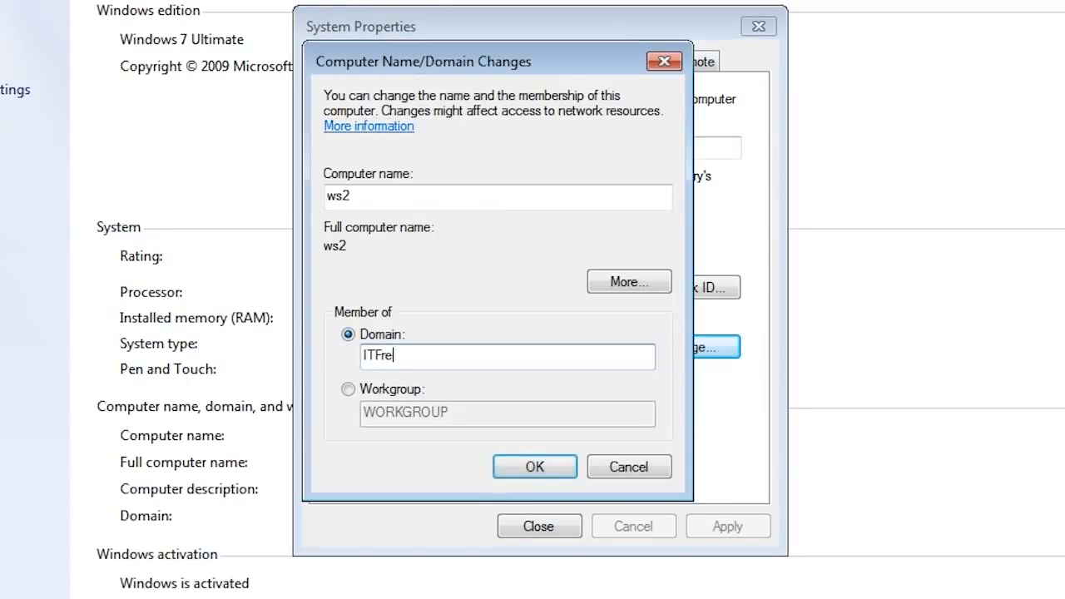
{"action": "type", "text": "eTraining.local"}
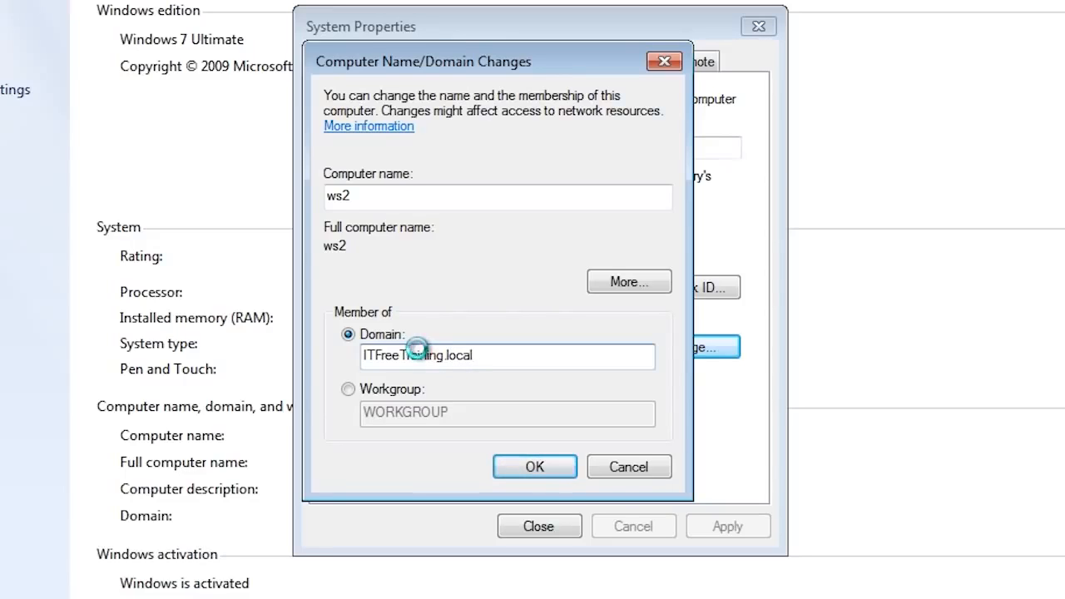
{"action": "type", "text": "administrator"}
{"action": "key", "text": "Tab"}
{"action": "type", "text": "Password1"}
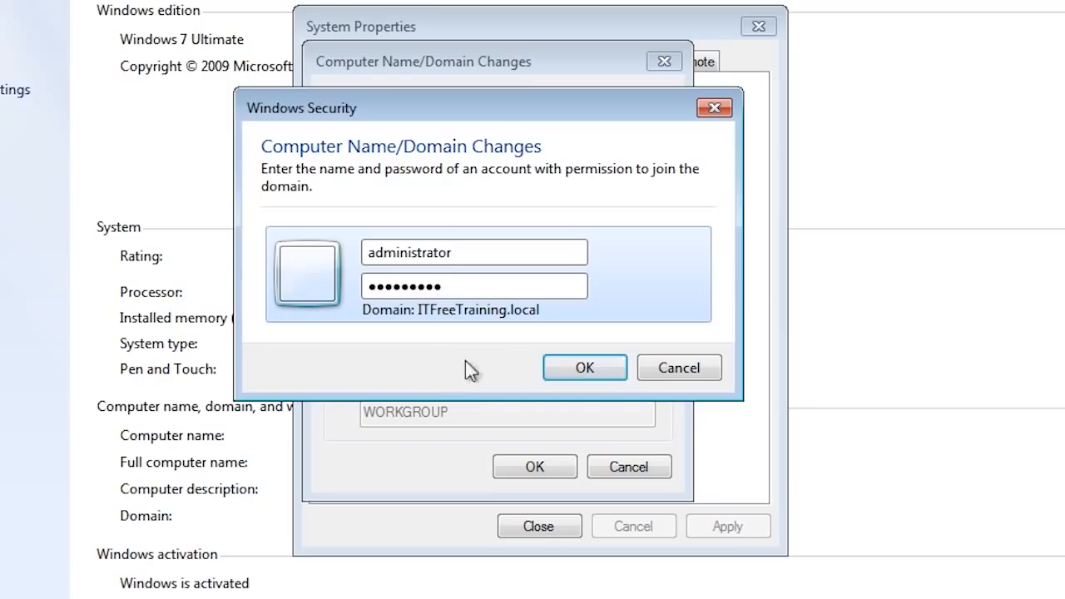
{"action": "left_click", "coordinate": [619, 374]}
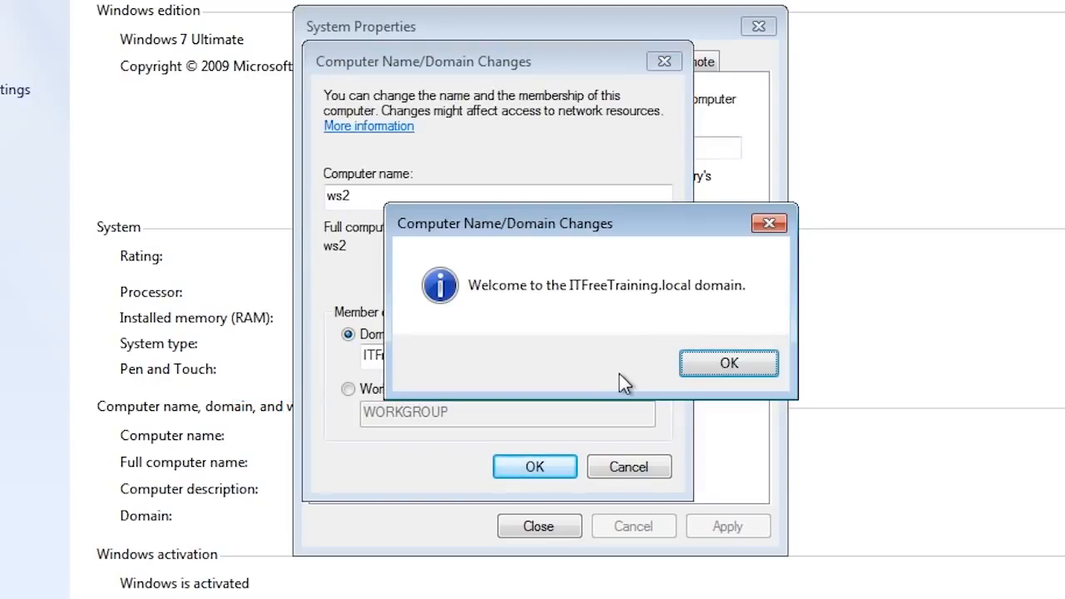